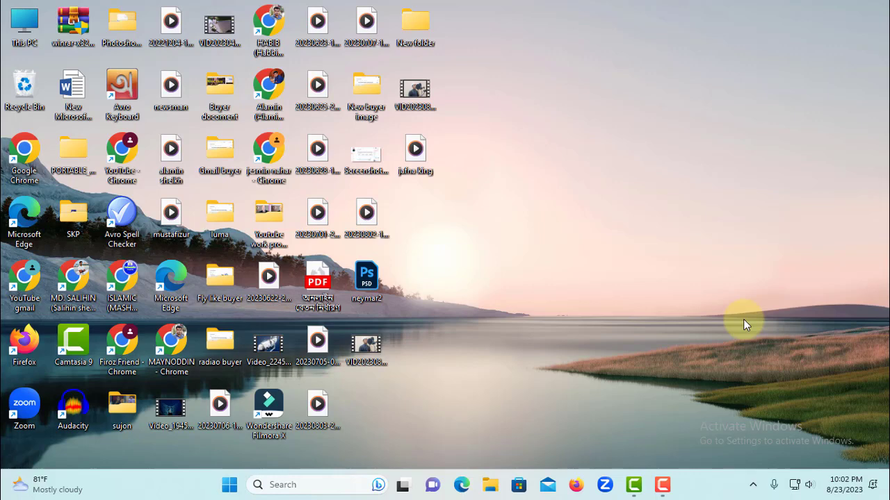
click(621, 465)
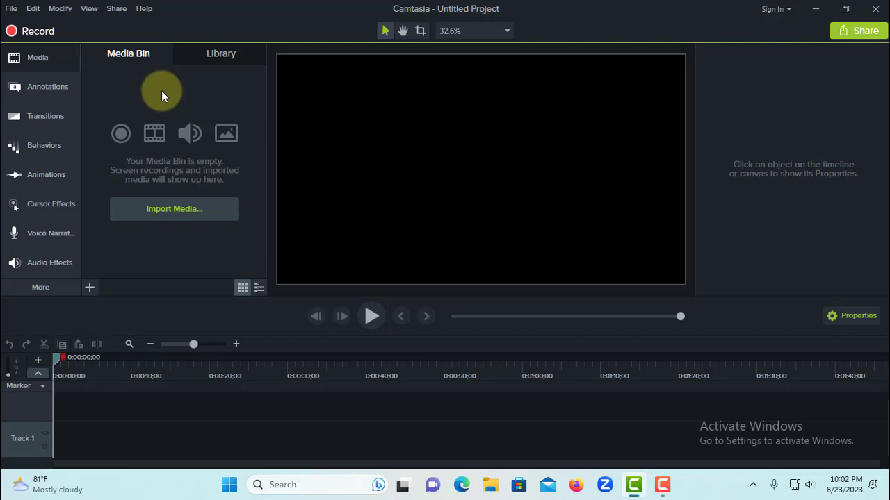
click(166, 211)
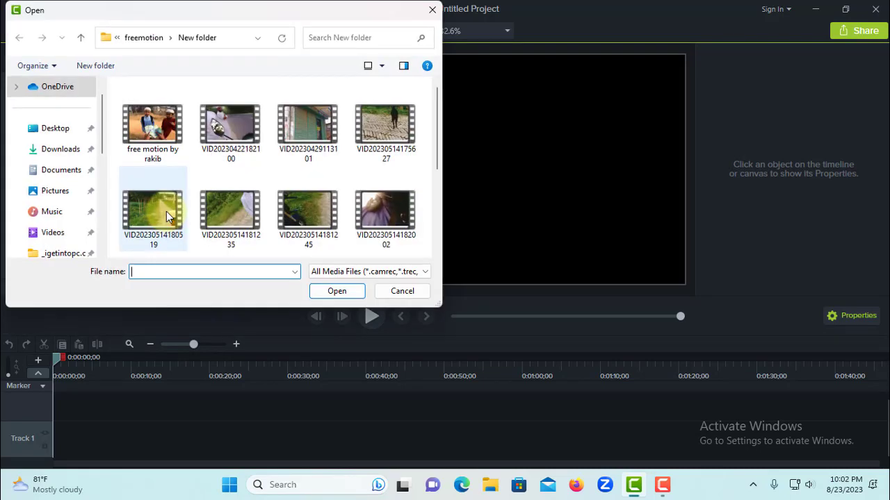
scroll(218, 197, down, 3)
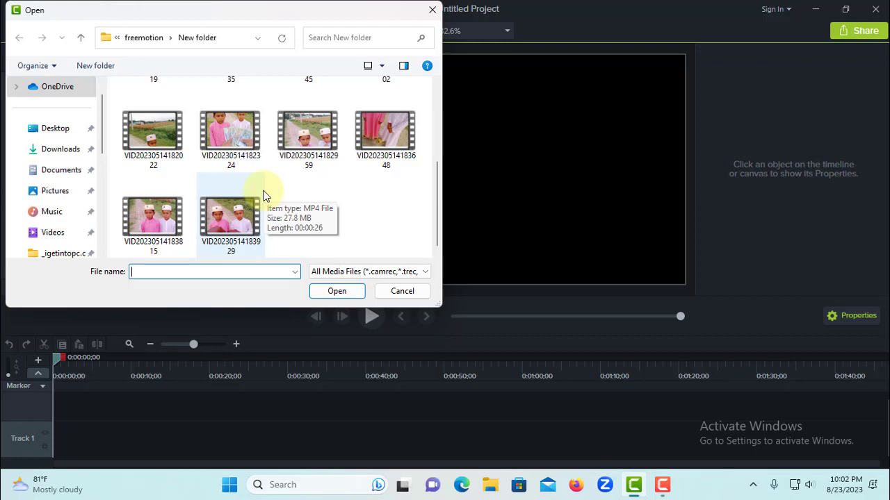
scroll(248, 174, up, 5)
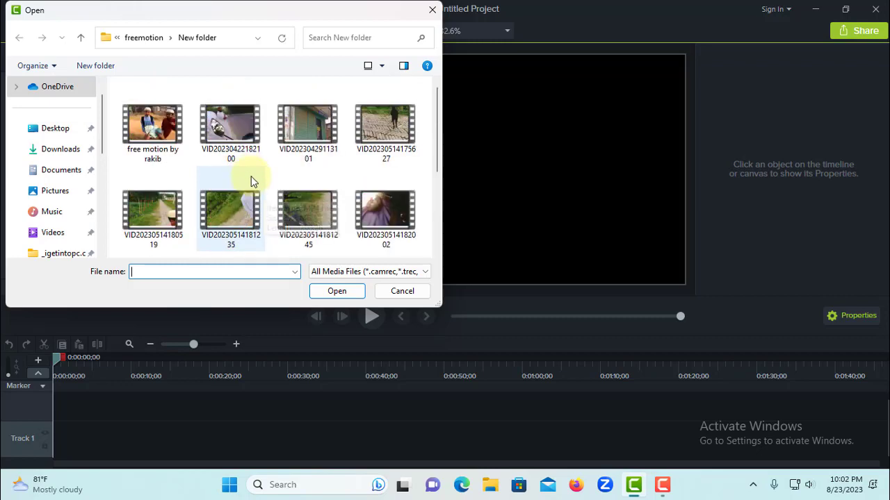
scroll(252, 178, down, 4)
click(230, 155)
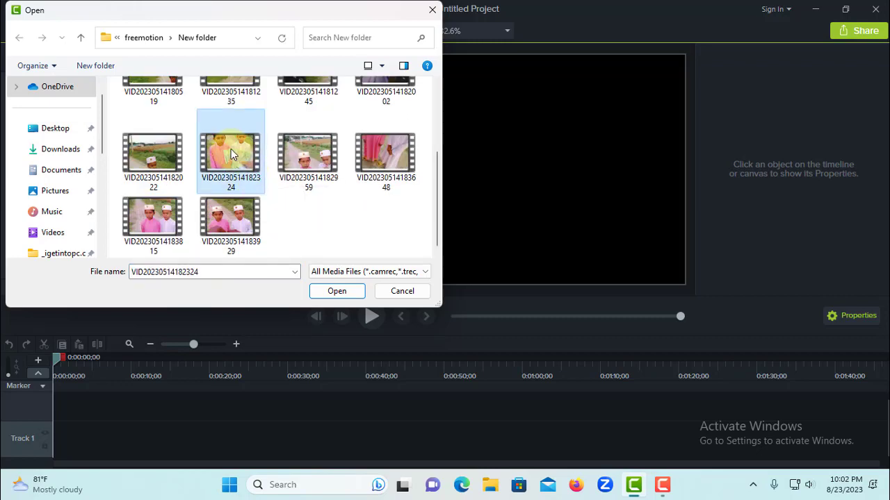
click(337, 291)
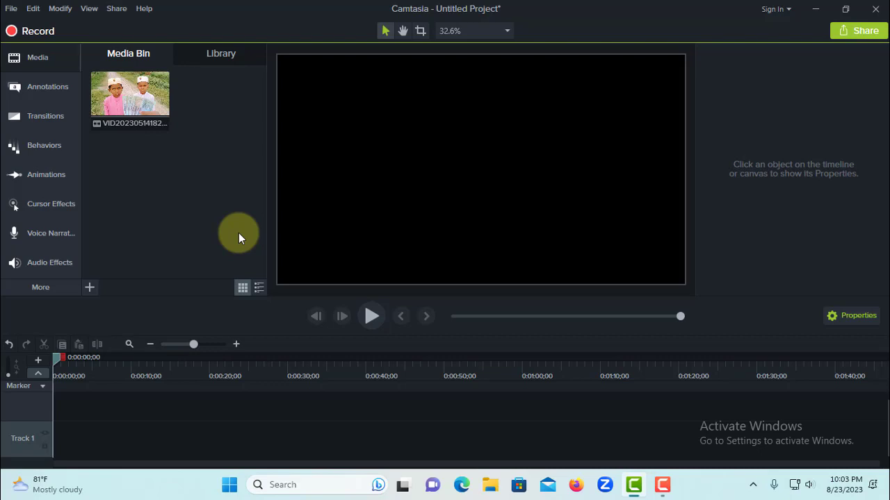
right_click(153, 175)
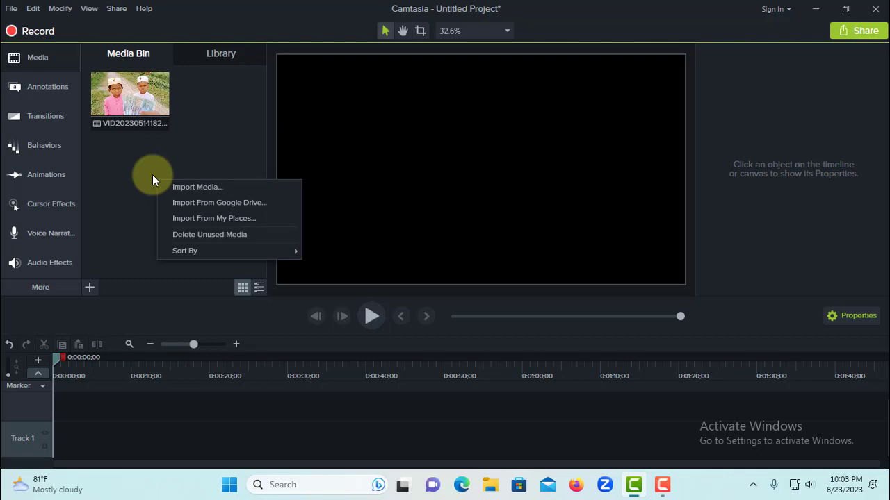
click(213, 187)
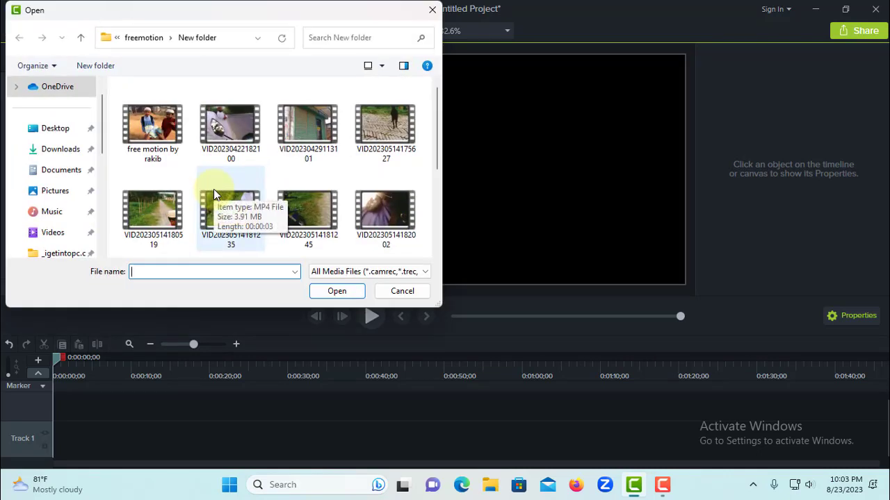
scroll(213, 189, down, 3)
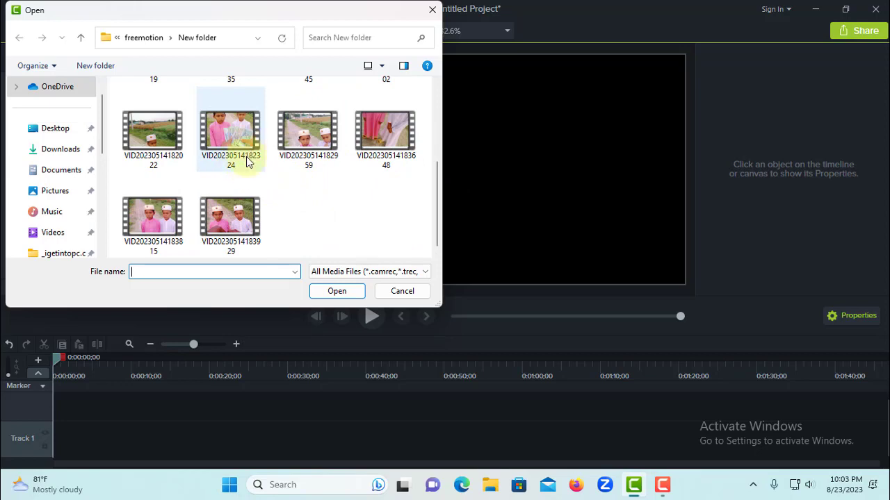
click(310, 151)
click(338, 292)
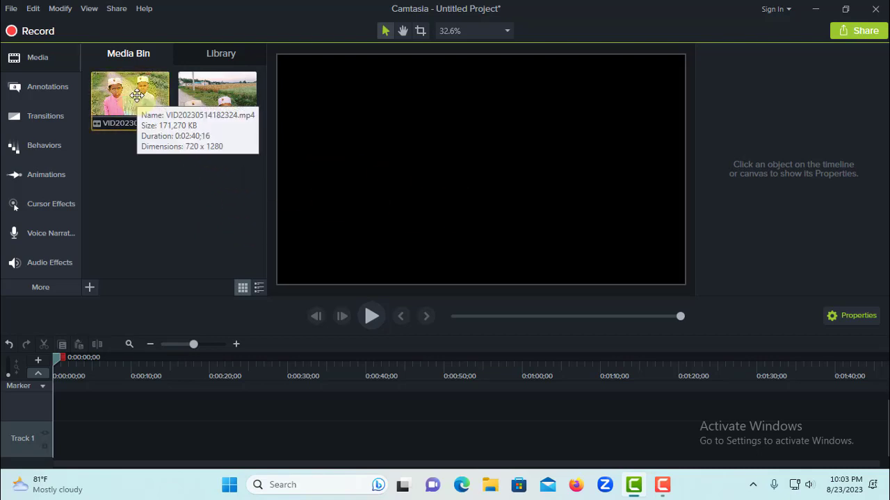
drag(137, 95, 25, 435)
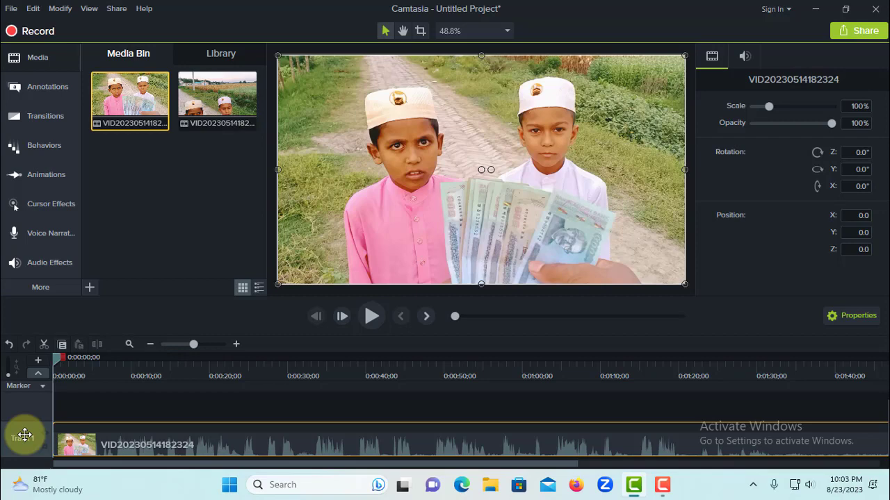
key(ctrl+minus)
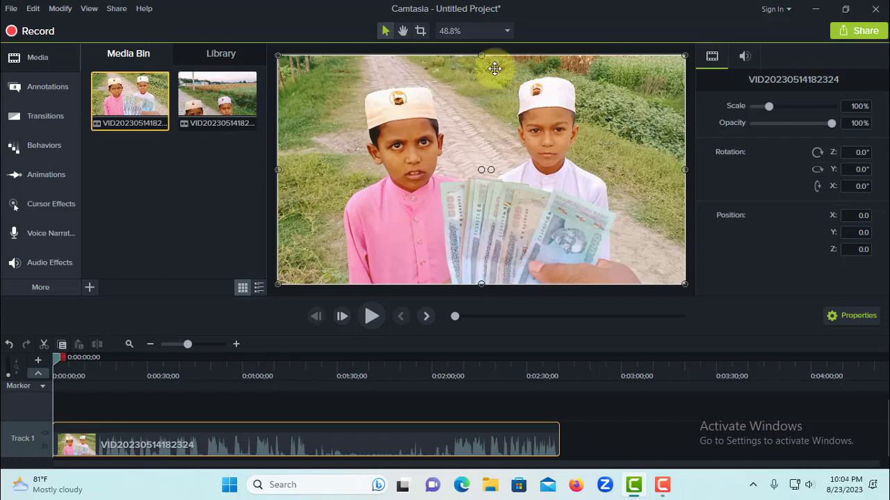
Step: Apply 720p HD (1280x720) as the canvas dimensions in the project settings
click(506, 31)
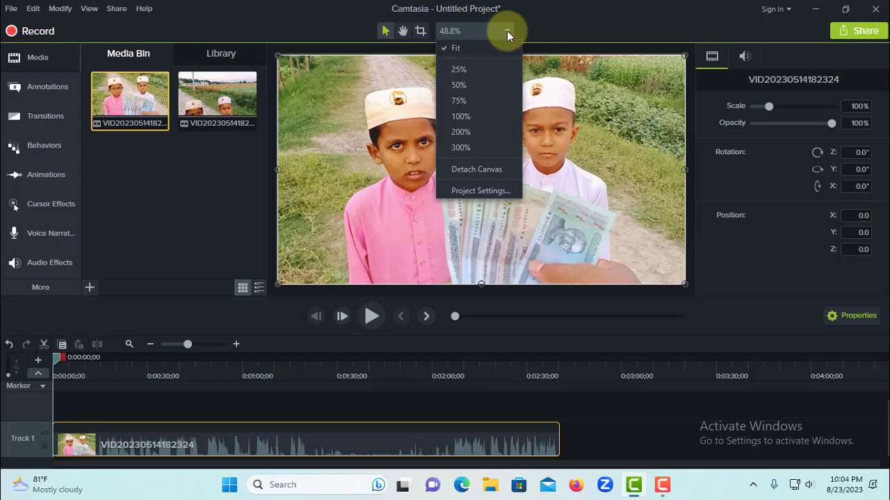
click(481, 191)
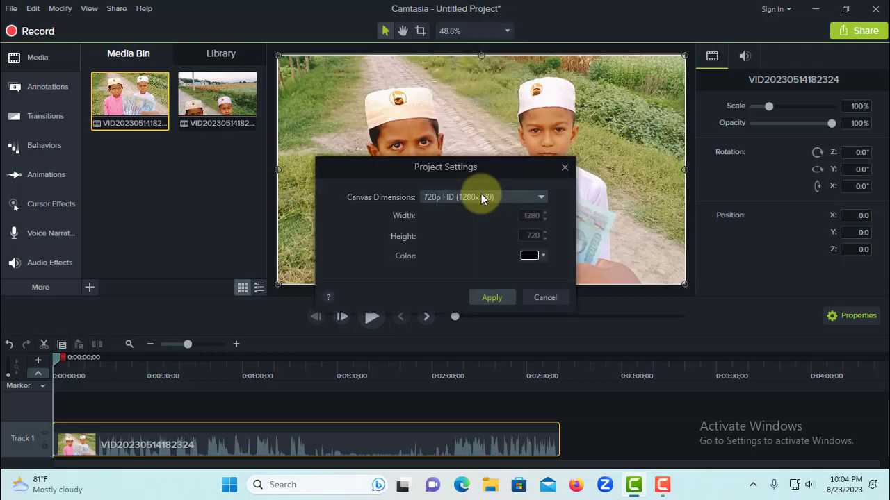
click(516, 200)
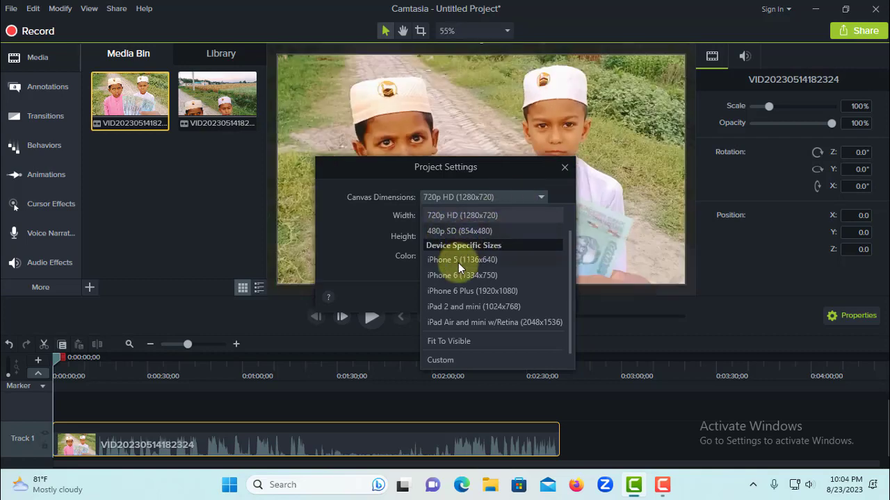
scroll(456, 242, up, 1)
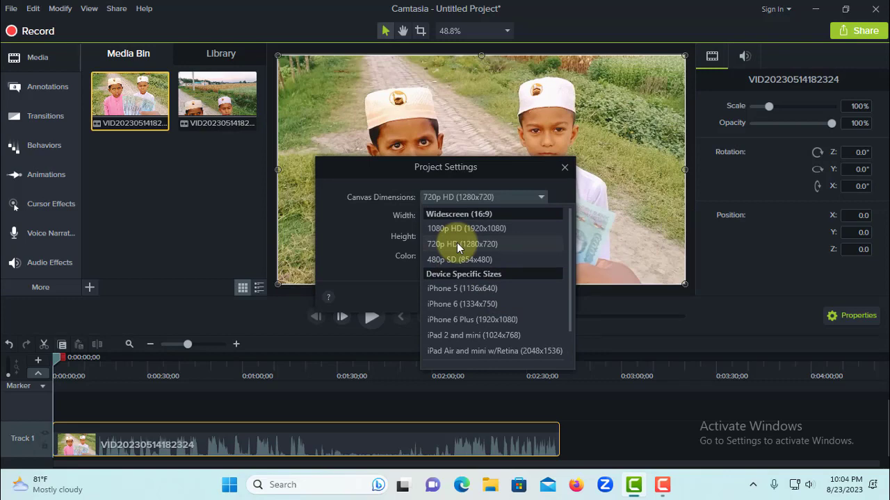
click(496, 246)
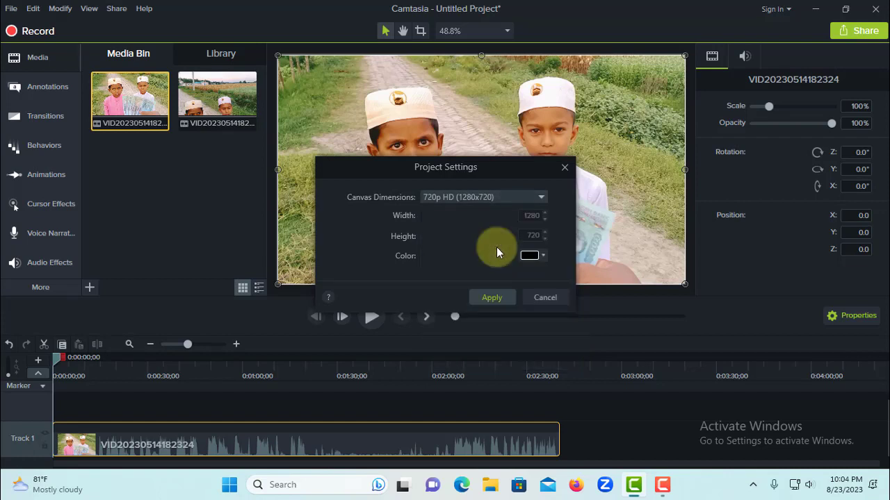
click(494, 298)
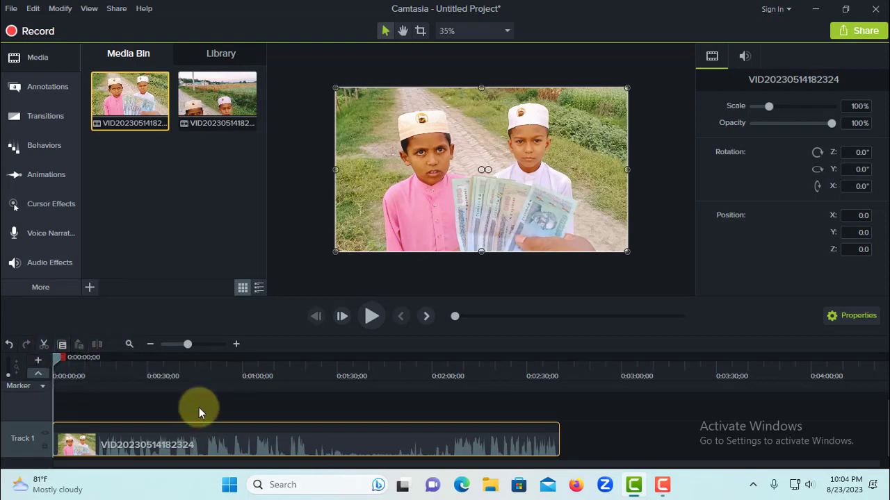
Step: Split the Track 1 clip at 0:00:15;14
click(61, 360)
drag(61, 360, 105, 372)
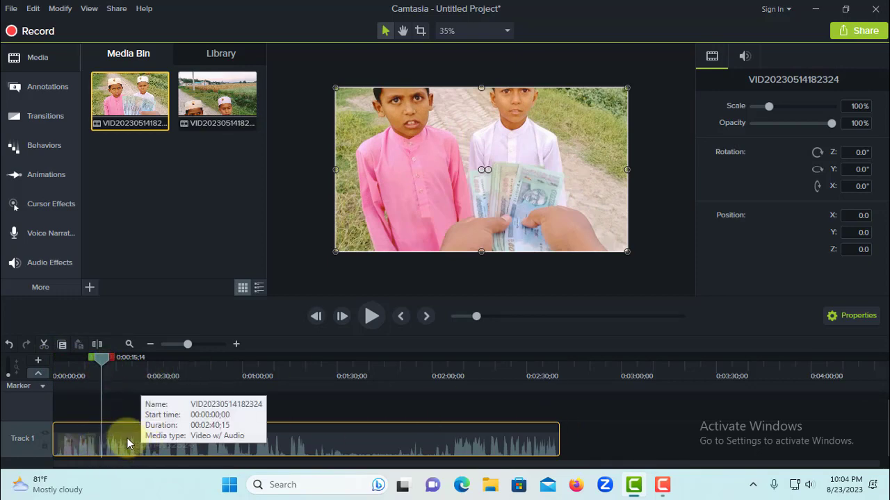
click(98, 344)
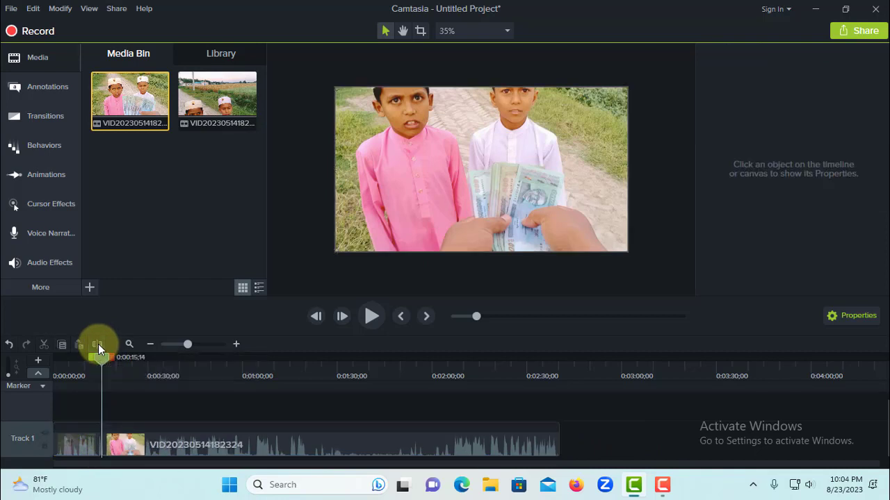
Step: Split the rest of the clip at 0:00:33;12 and delete the segment between the two cuts
click(189, 442)
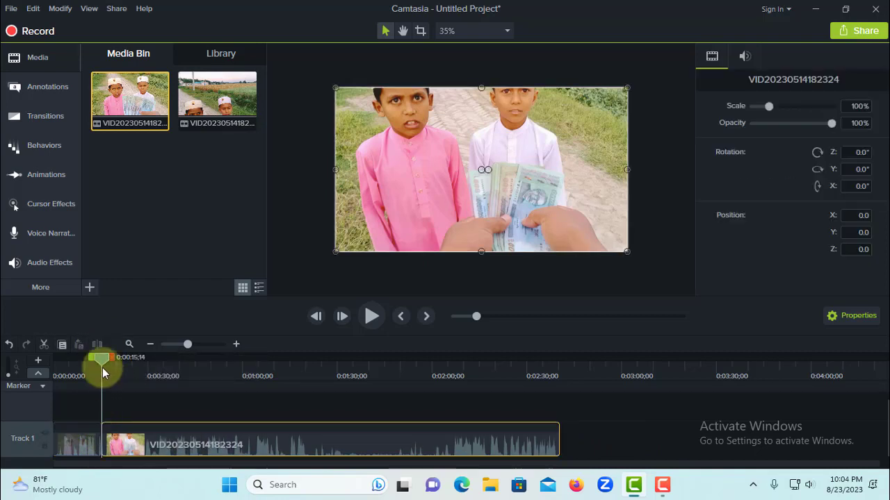
drag(102, 365, 159, 376)
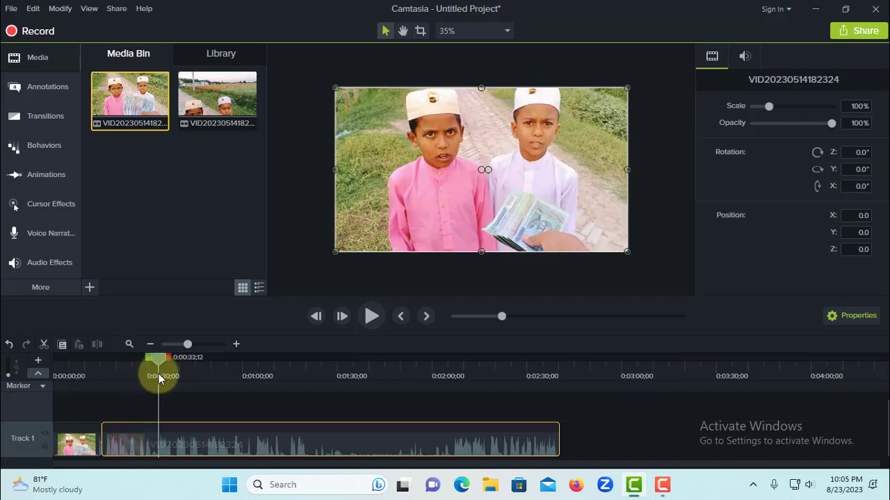
click(102, 348)
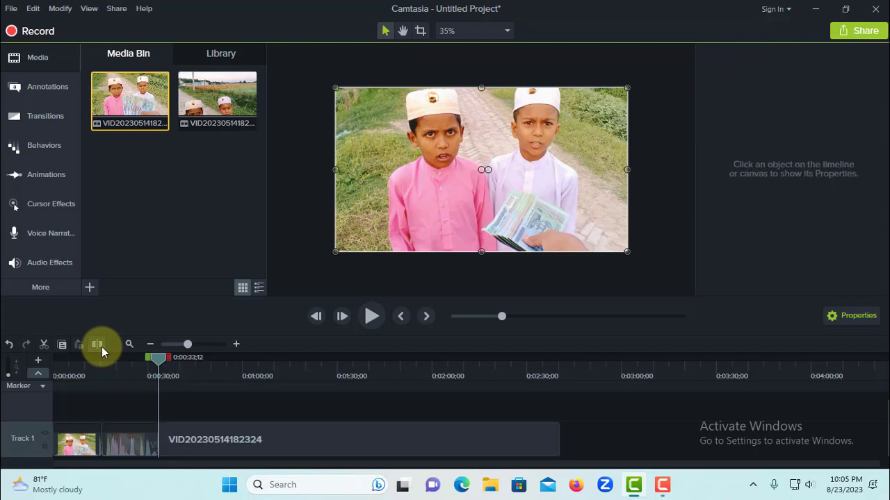
click(130, 437)
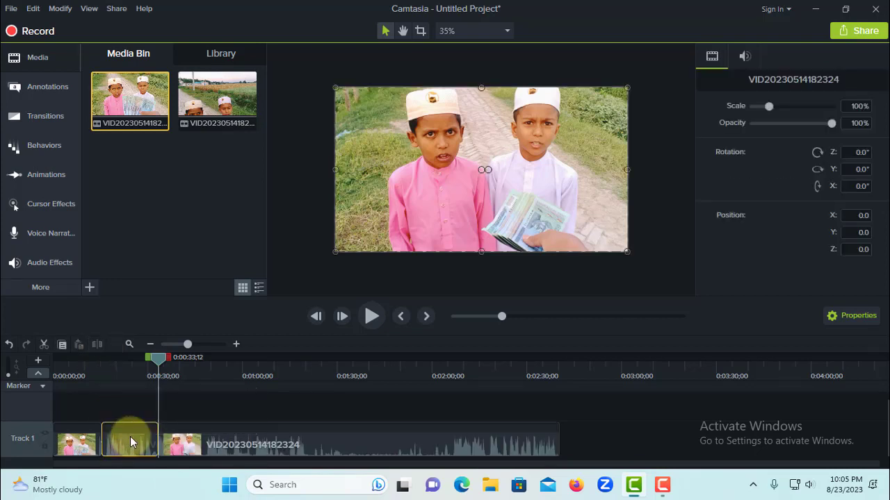
key(Delete)
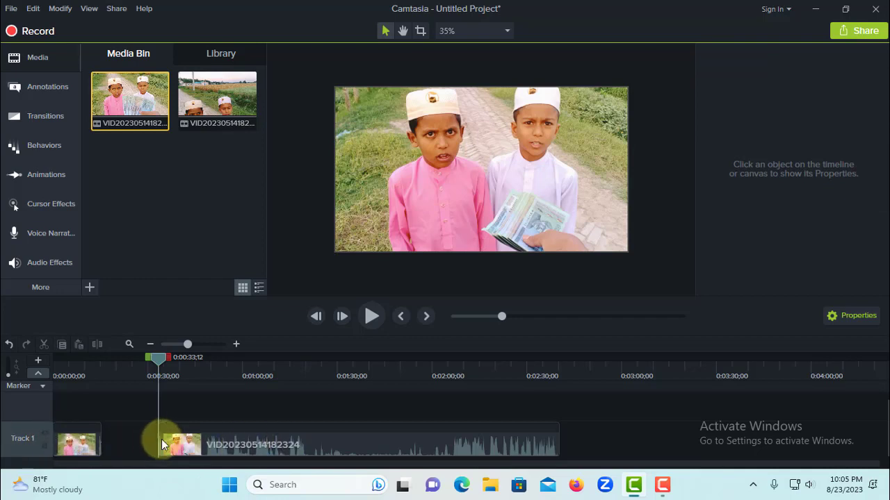
Step: Move the last segment on Track 1 up against the end of the first one to close the gap
drag(164, 440, 237, 443)
drag(366, 446, 277, 442)
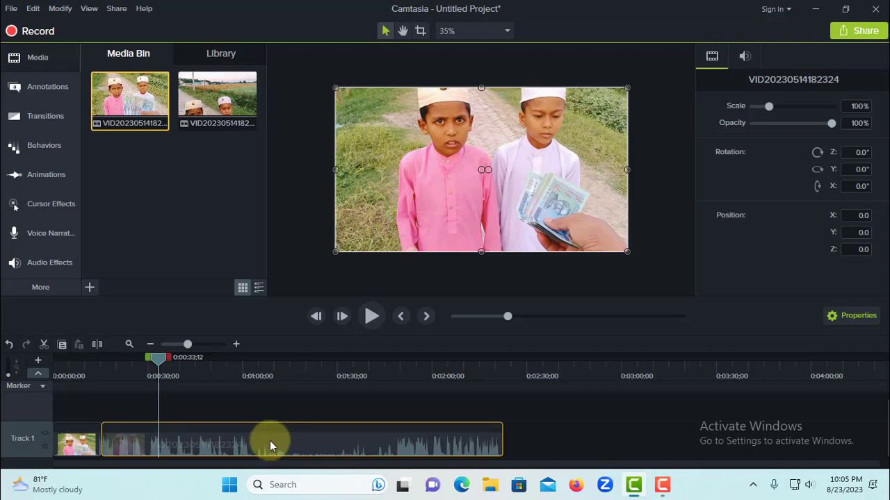
Step: Separate the audio and video of the second segment on Track 1
right_click(175, 441)
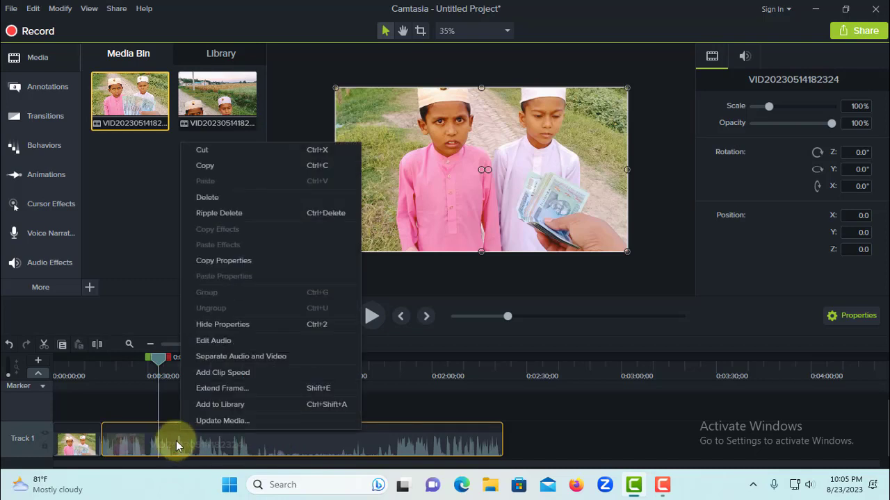
click(251, 360)
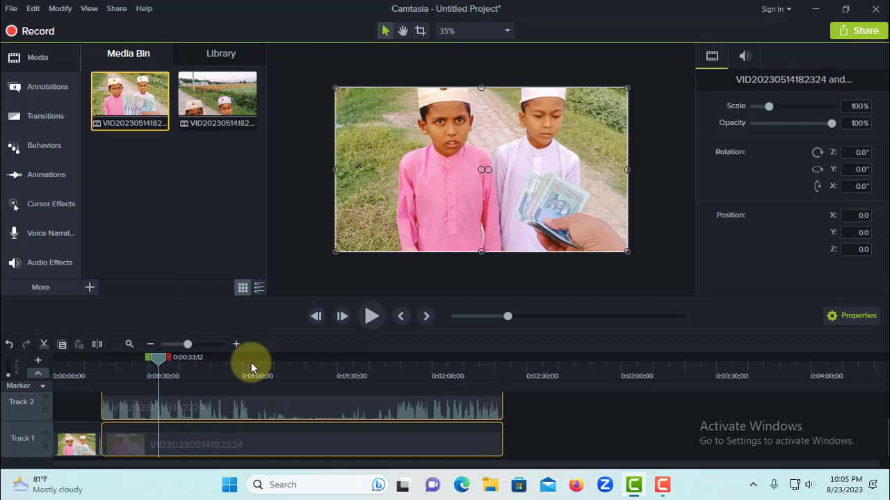
drag(354, 447, 245, 442)
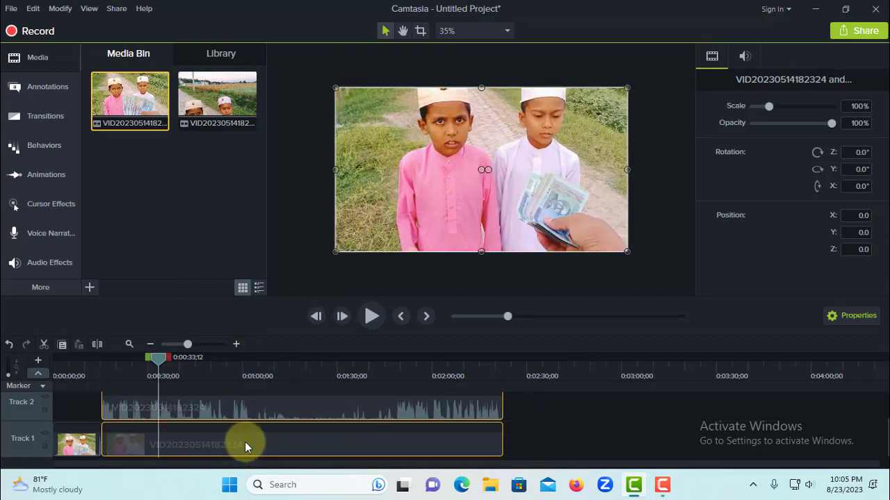
click(245, 441)
Step: Apply the Noise Removal and Volume Leveling audio effects to the separated audio clip on Track 2
scroll(241, 439, up, 1)
click(236, 436)
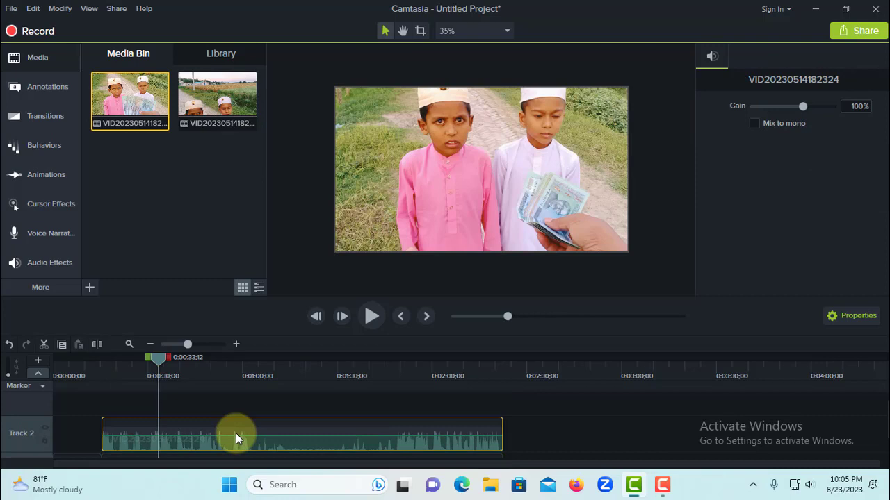
click(41, 267)
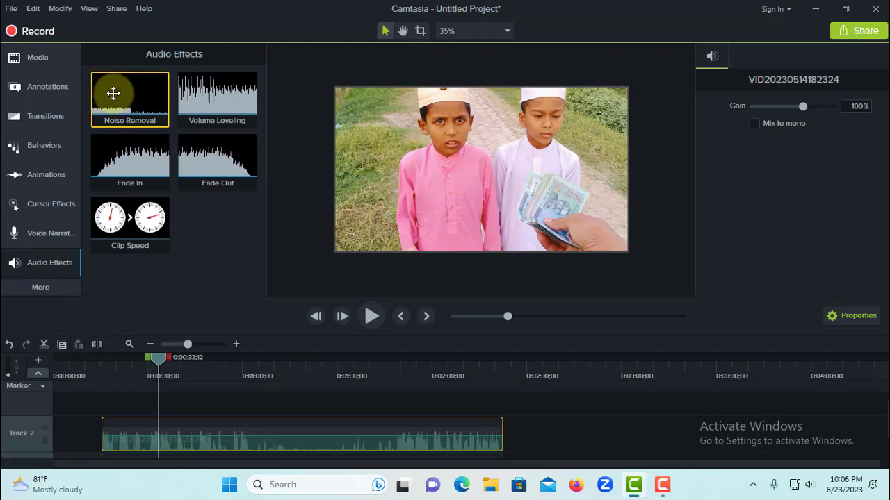
drag(114, 100, 198, 422)
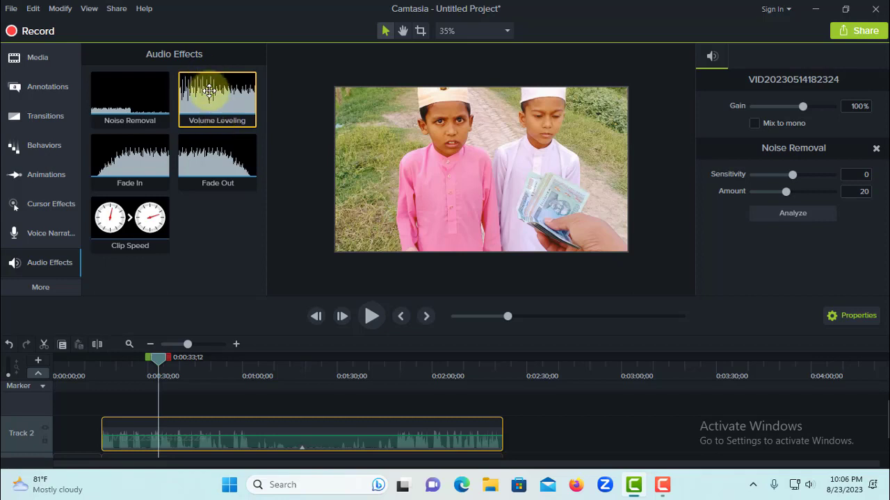
drag(206, 87, 212, 431)
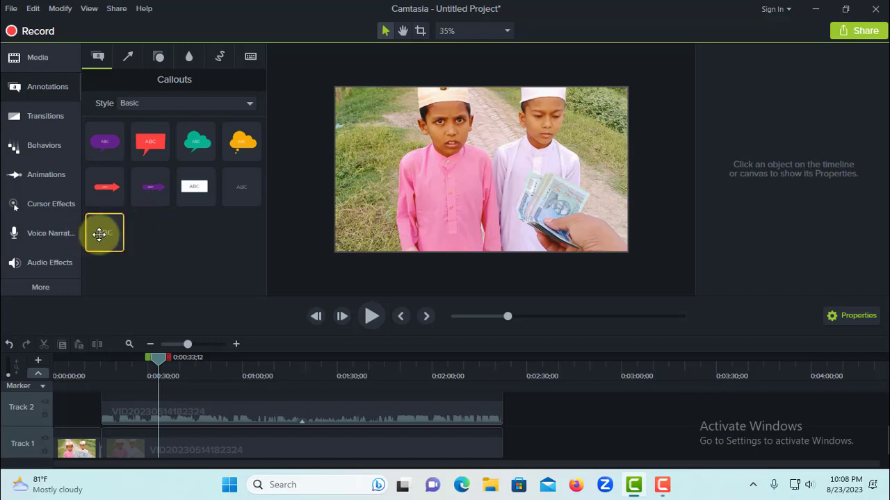
Step: Add a plain text callout from the Basic style over the boy in pink on the canvas, reading "nfhhnfhfh"
drag(99, 234, 410, 204)
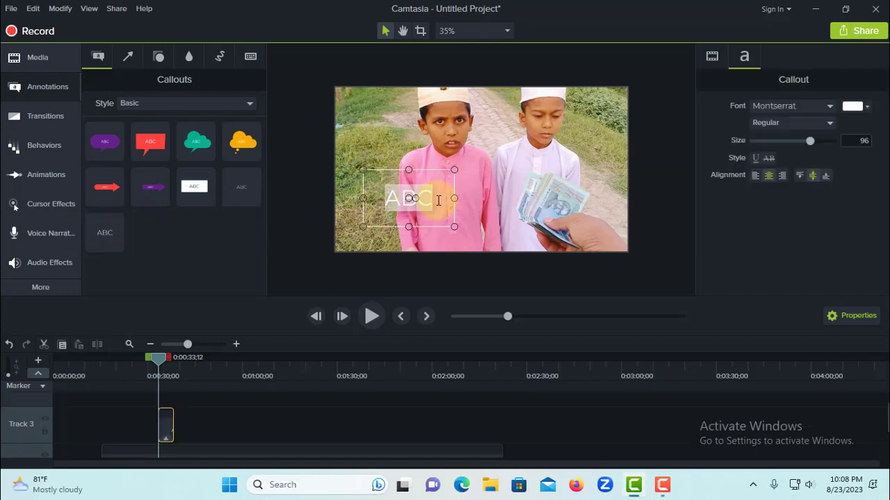
text(nfhhnfhfh)
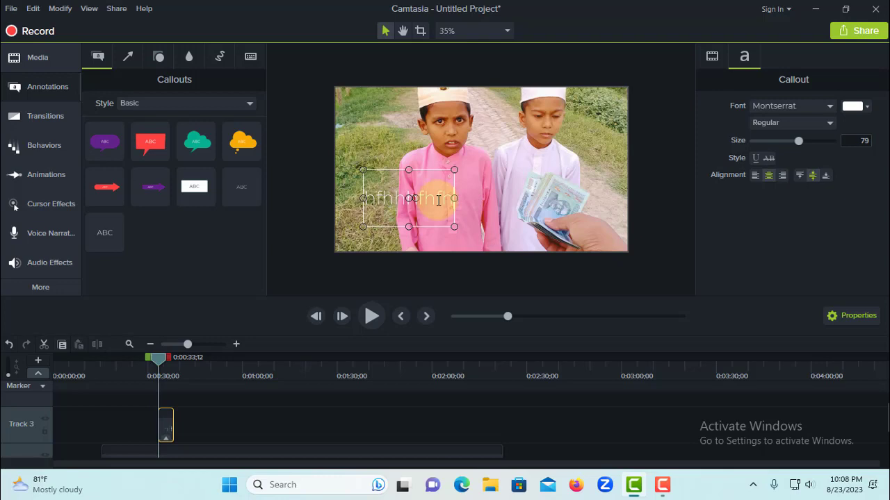
Step: Clear the placeholder text from the callout and widen its box across to the boy in white
key(BackSpace)
key(BackSpace)
key(BackSpace)
key(BackSpace)
key(BackSpace)
key(BackSpace)
key(BackSpace)
key(BackSpace)
key(BackSpace)
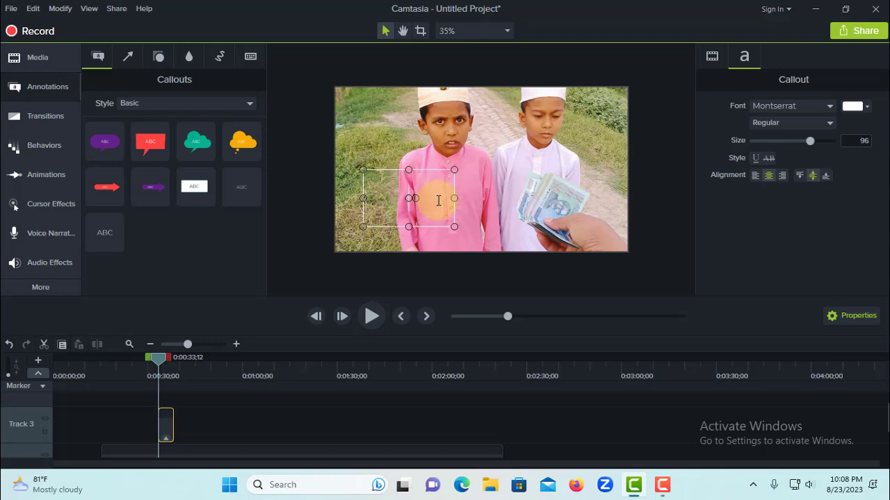
drag(454, 198, 512, 202)
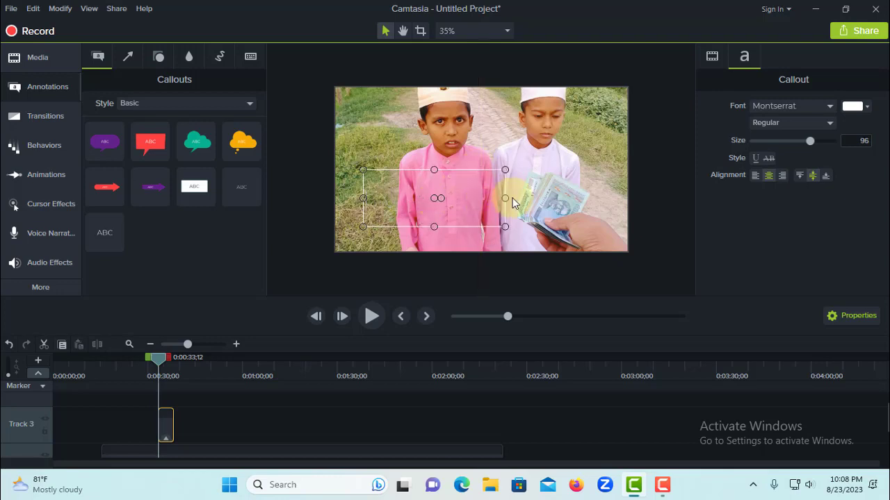
Step: Switch the Bijoy keyboard's input mode to Unicode
click(753, 485)
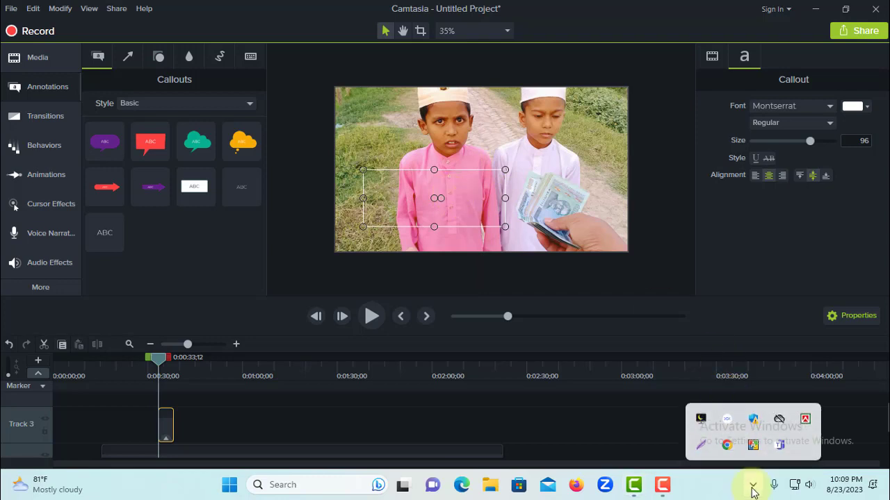
click(806, 419)
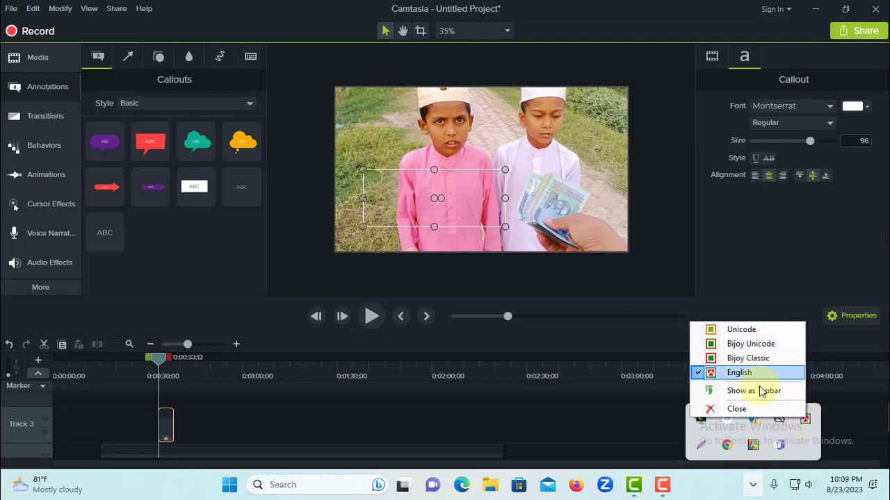
click(739, 329)
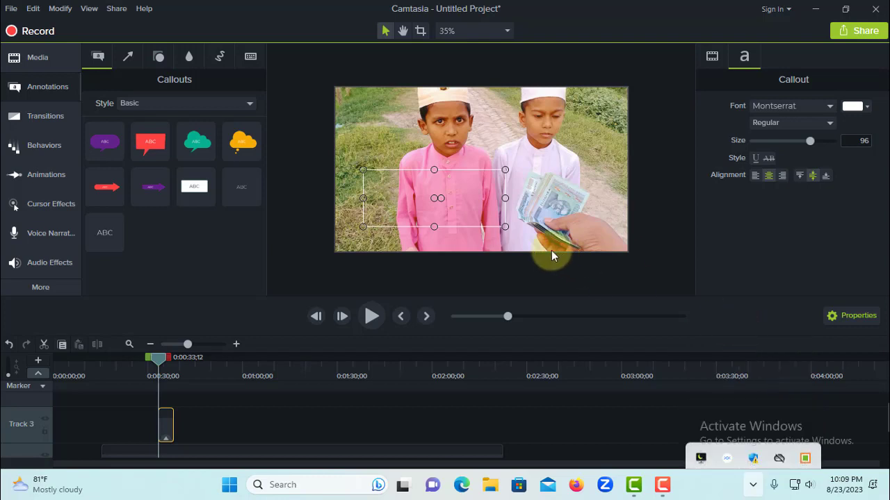
Step: Enter the Bengali text "আমার সোনার বাংলা" in the empty callout
double_click(448, 198)
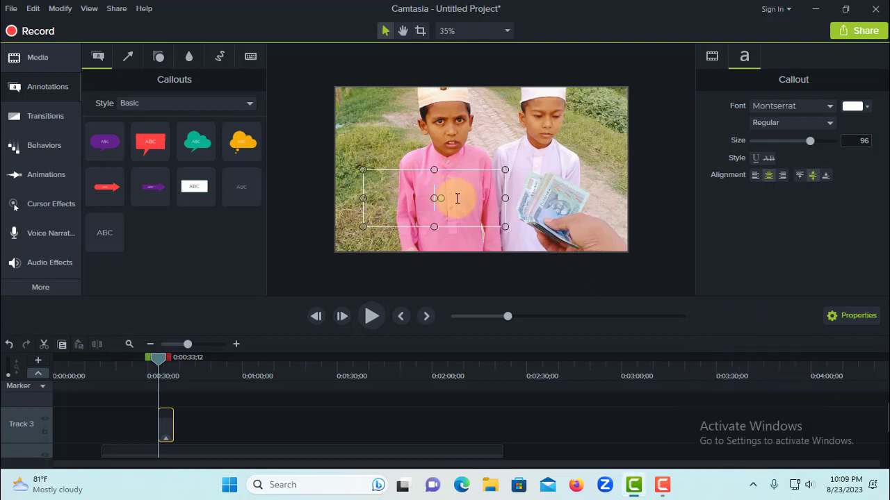
text(আমা)
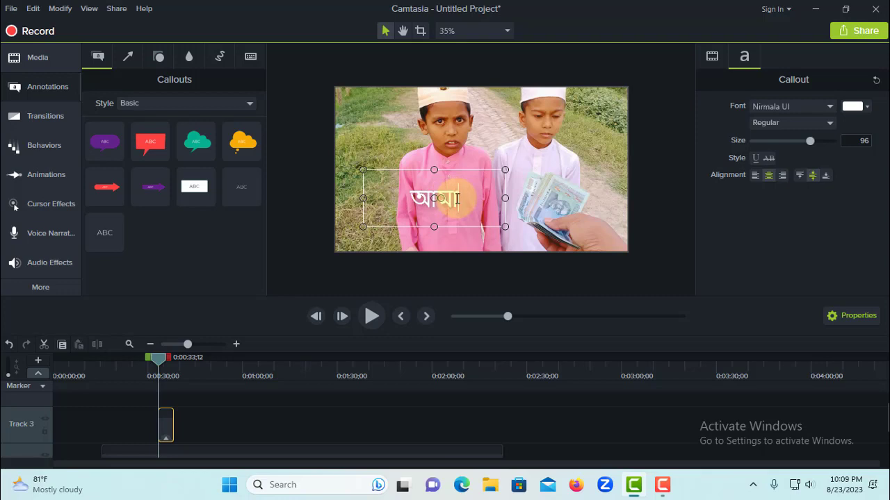
text(র সা)
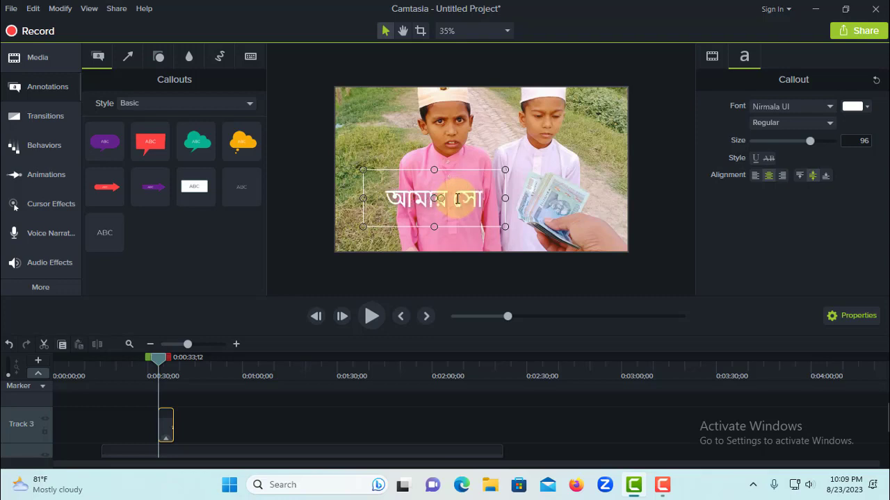
text(নার বাংলা)
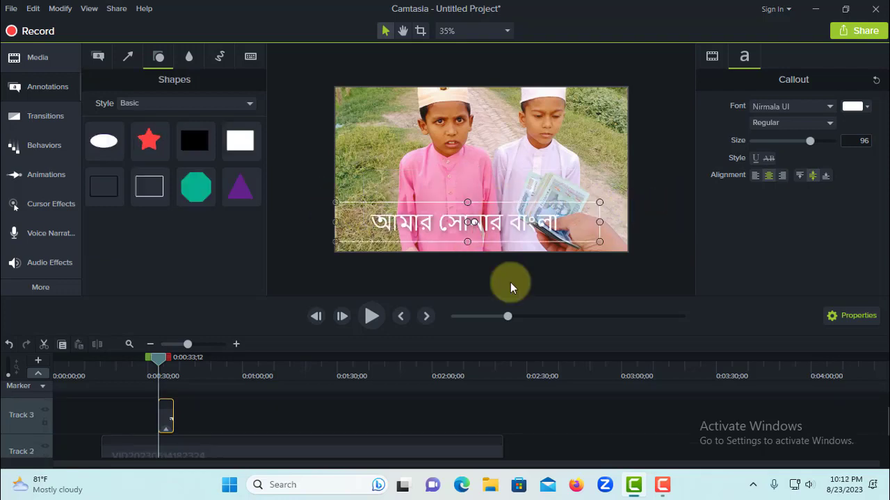
Step: Set the font color of the whole Bengali callout text to yellow
double_click(483, 222)
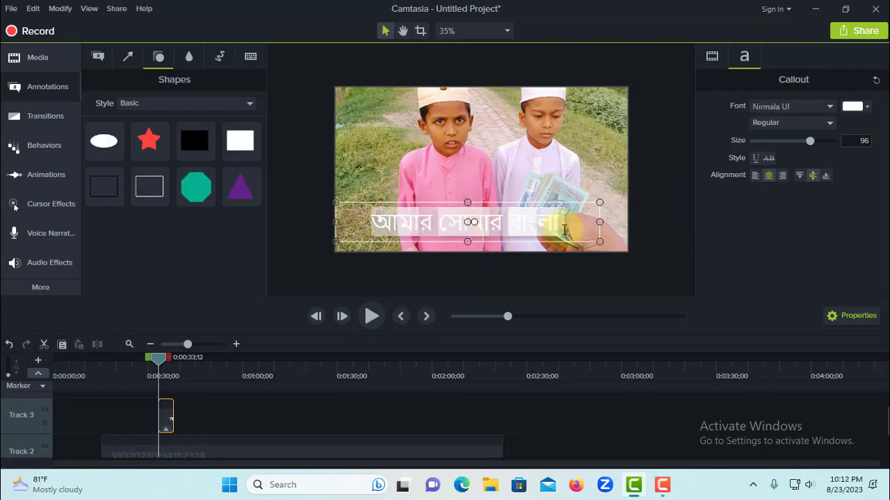
click(853, 107)
click(792, 149)
click(612, 180)
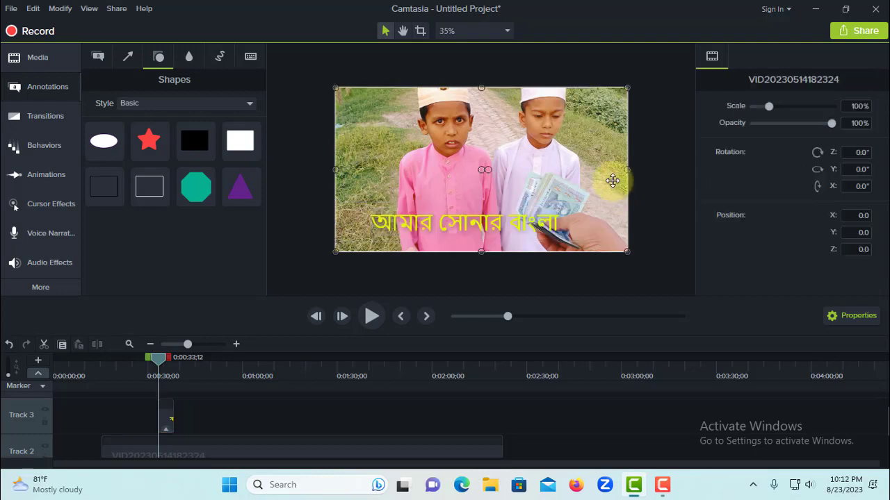
Step: Set the font color of the whole Bengali callout text to purple
click(477, 217)
double_click(477, 218)
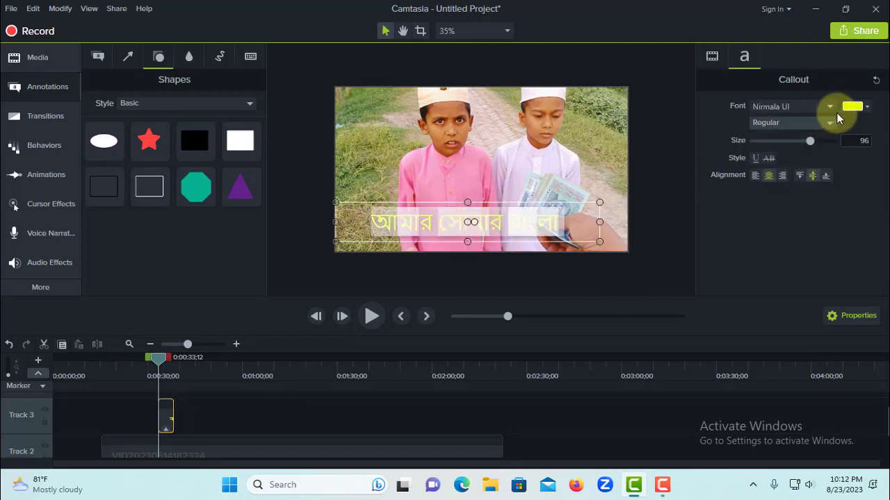
click(856, 106)
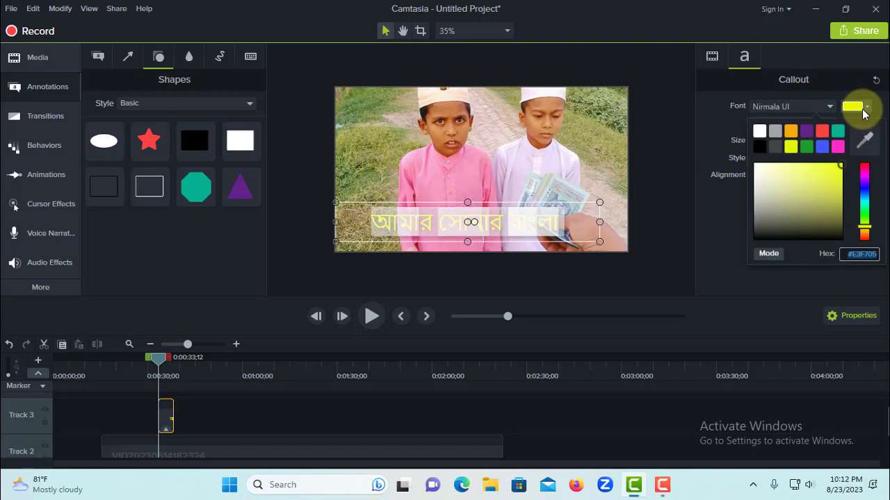
click(805, 129)
click(667, 132)
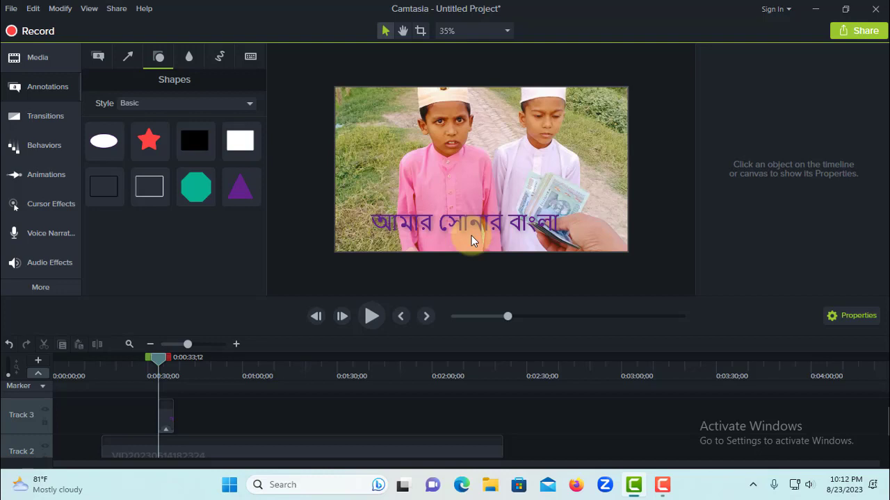
Step: Add a filled white rectangle as a bar across the canvas's lower edge and move the text callout down onto it
drag(239, 139, 647, 242)
drag(552, 225, 490, 240)
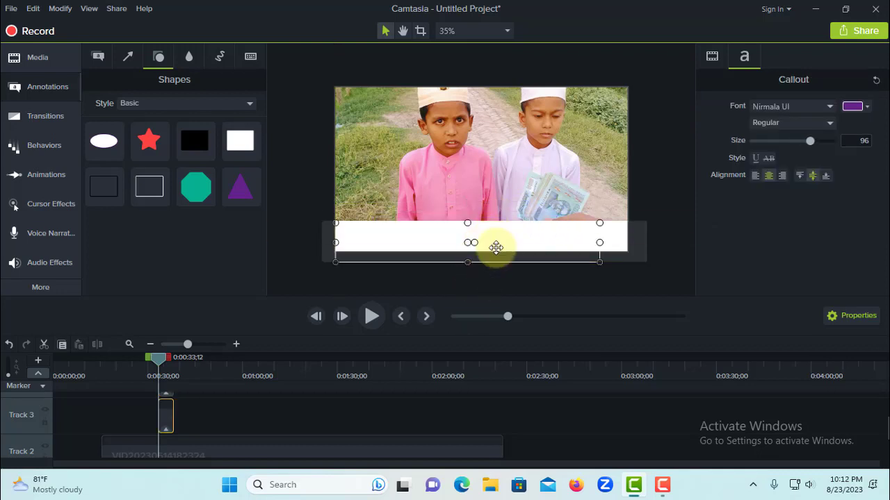
Step: Rearrange the tracks so the text callout is on Track 4 above the rectangle on Track 3, and center the text on the bar
scroll(221, 414, up, 1)
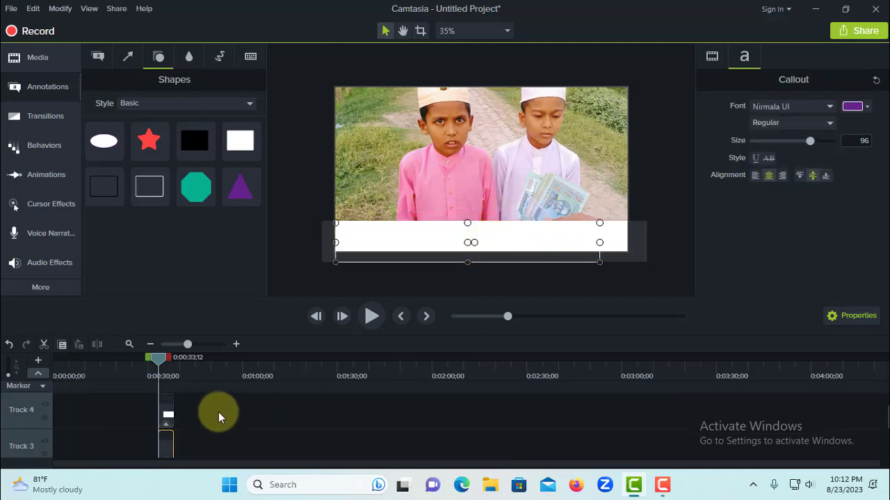
scroll(218, 412, down, 1)
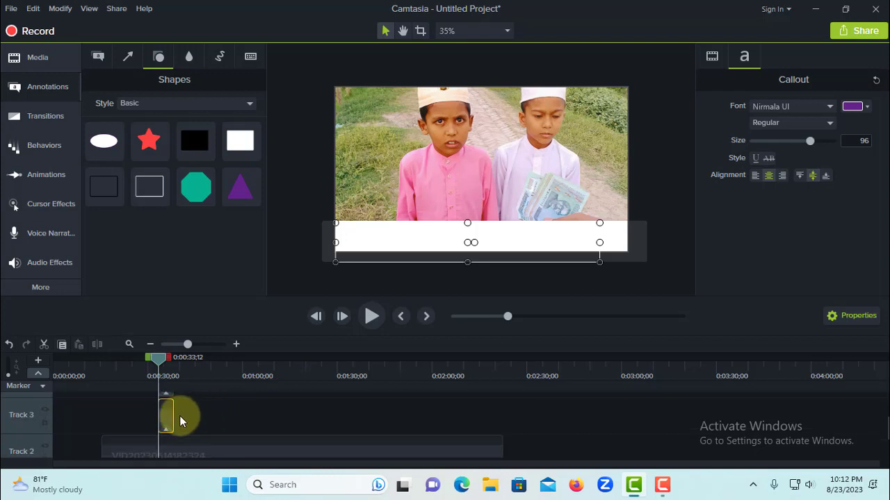
scroll(180, 416, up, 1)
scroll(169, 452, down, 1)
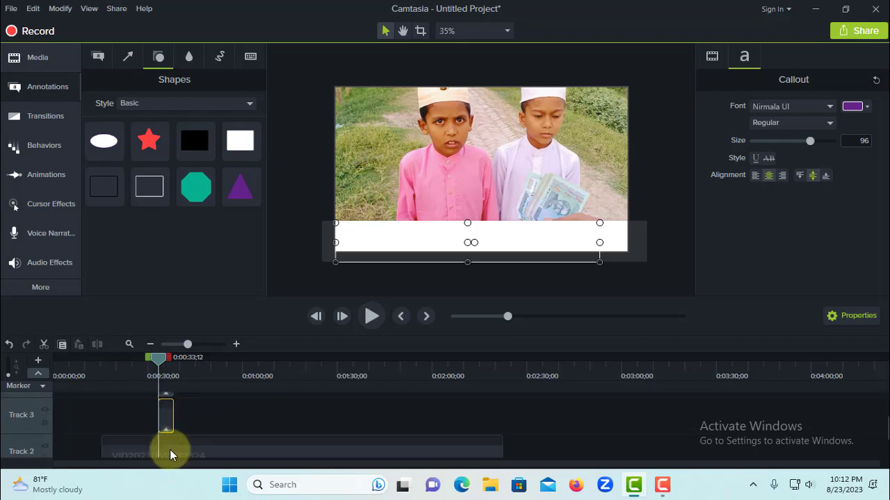
drag(205, 429, 164, 415)
scroll(201, 432, up, 1)
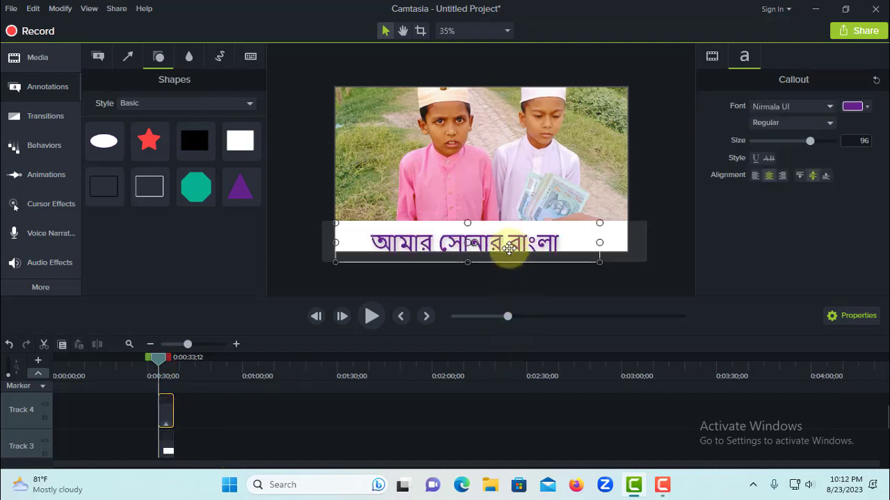
drag(509, 248, 523, 238)
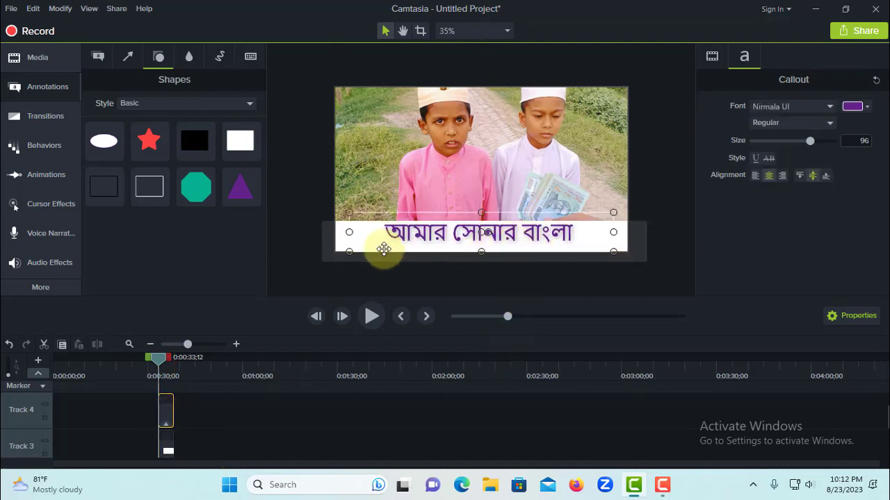
Step: Change the rectangle's solid fill color to orange
click(339, 244)
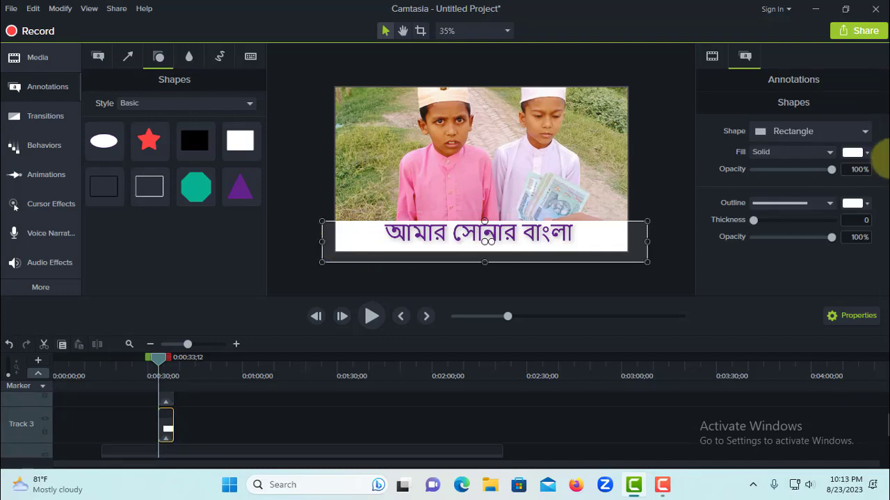
click(855, 152)
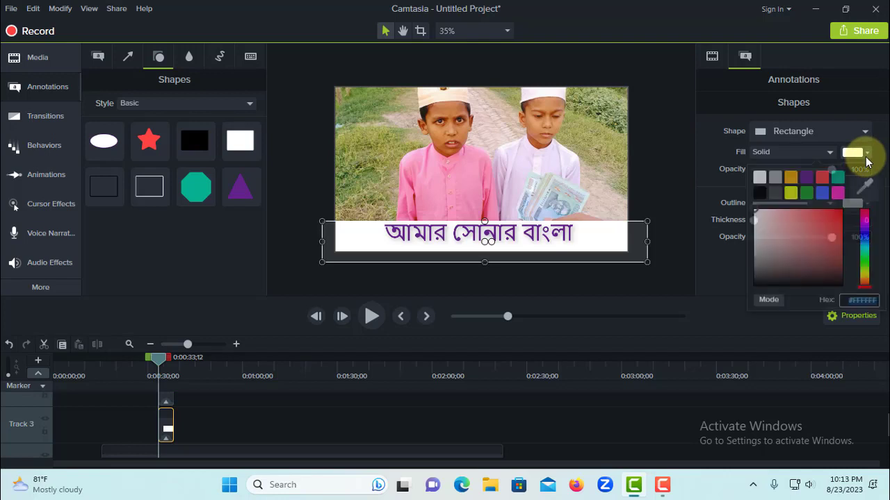
click(789, 179)
click(651, 228)
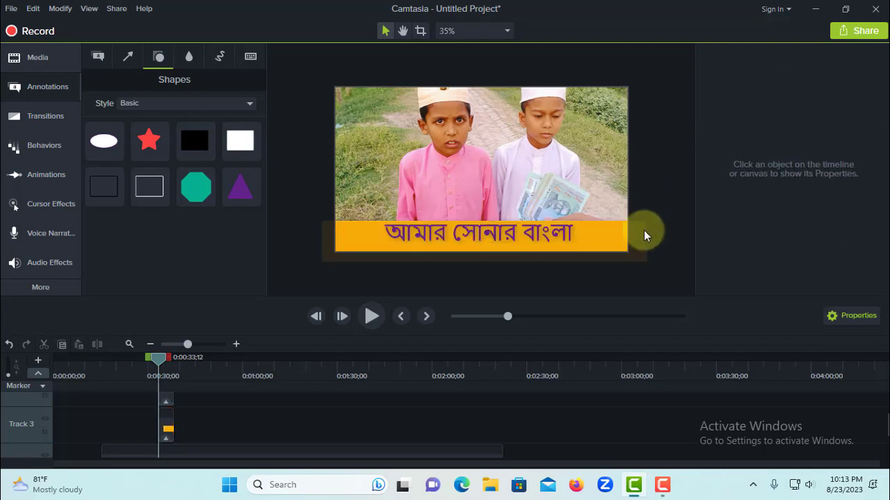
Step: Nudge the text callout slightly down so it sits vertically centered in the orange bar
drag(572, 230, 571, 228)
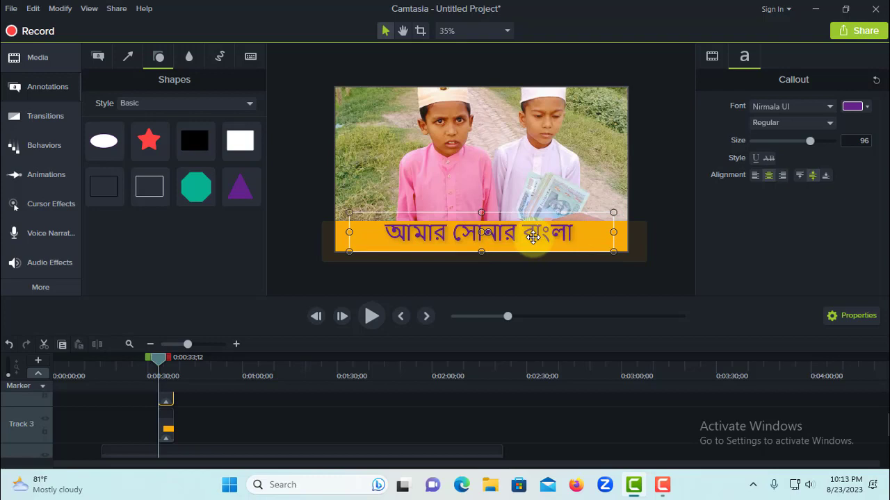
key(Down)
key(Down)
key(Down)
key(Down)
key(Down)
key(Down)
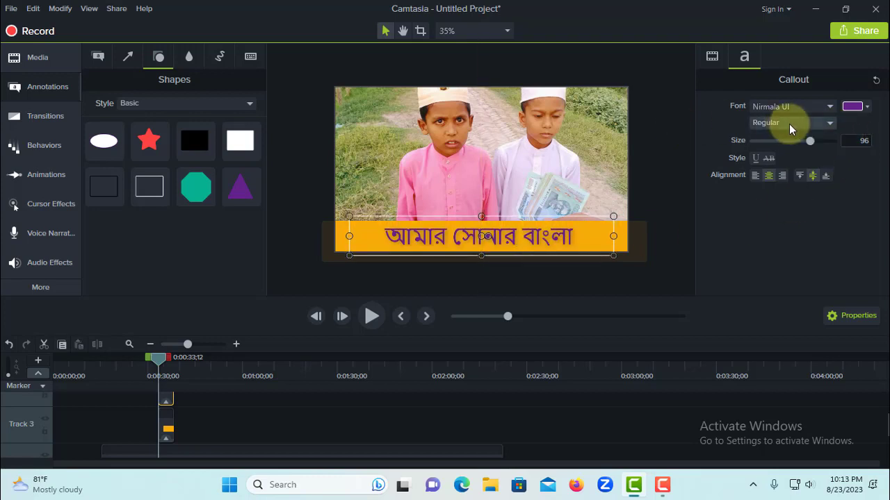
Step: Set the callout text's font style to Bold
click(829, 123)
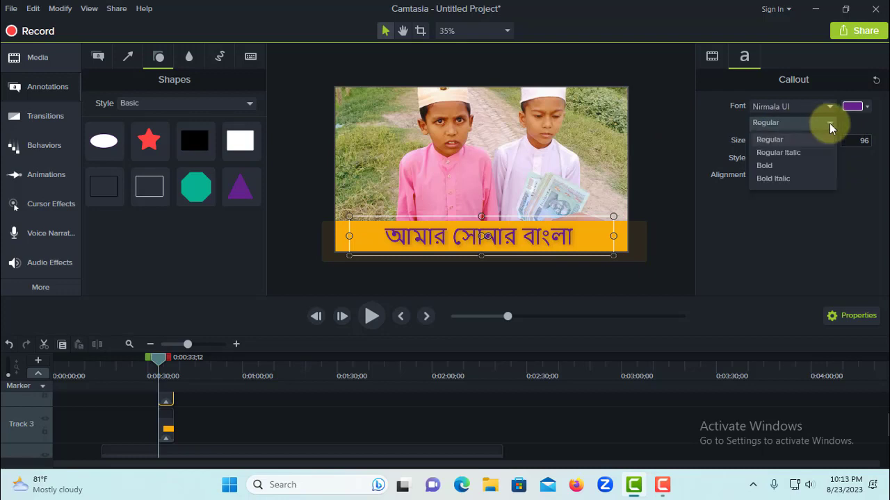
click(792, 164)
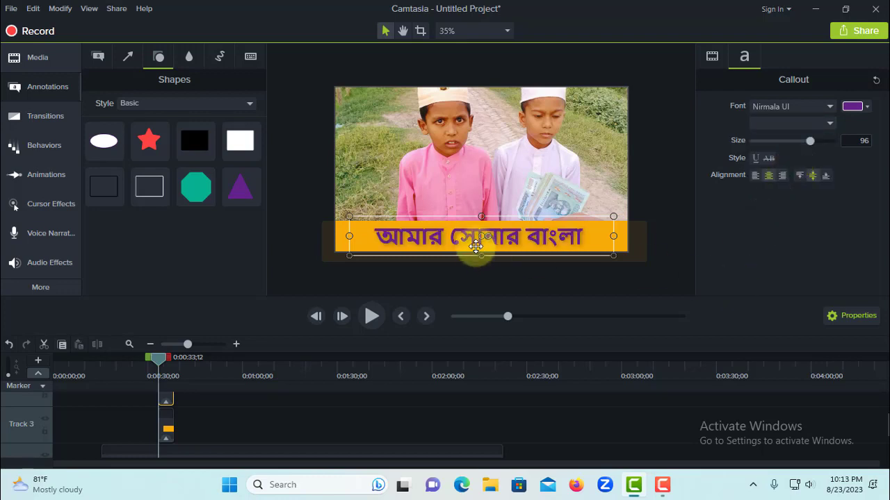
click(685, 214)
double_click(525, 238)
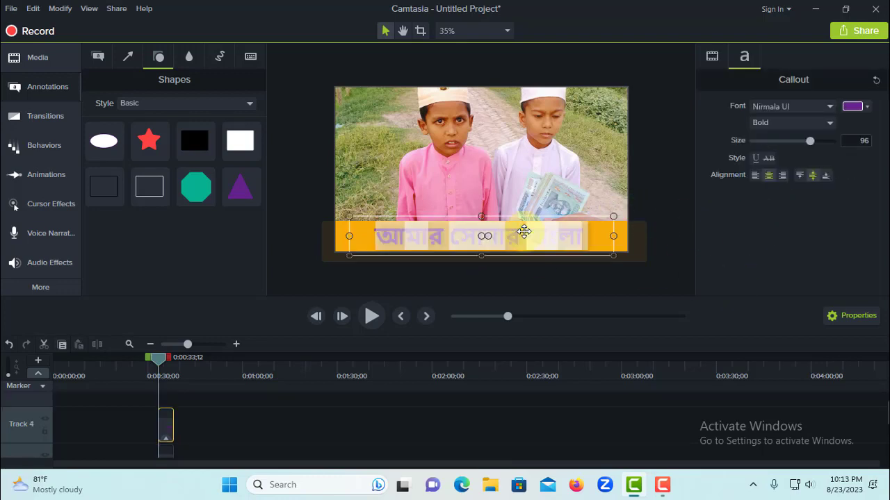
click(603, 233)
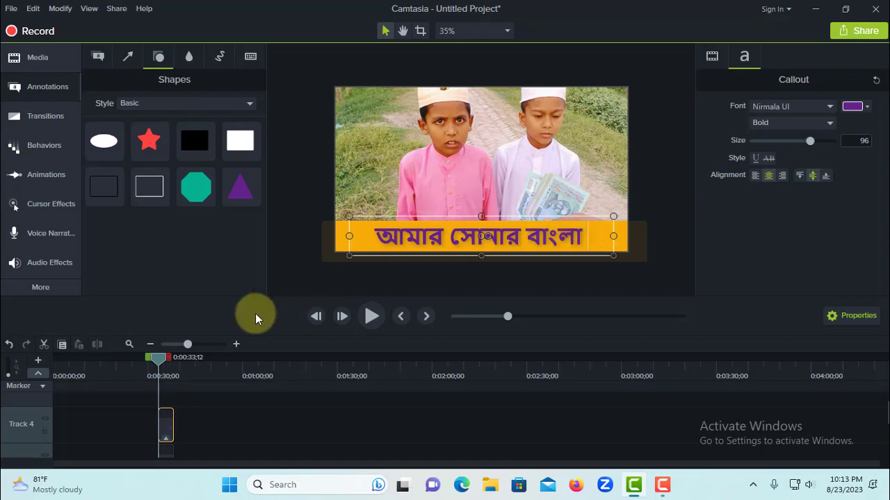
Step: Play the timeline from 0:00:31;29 to preview the caption bar over the video
drag(159, 360, 155, 362)
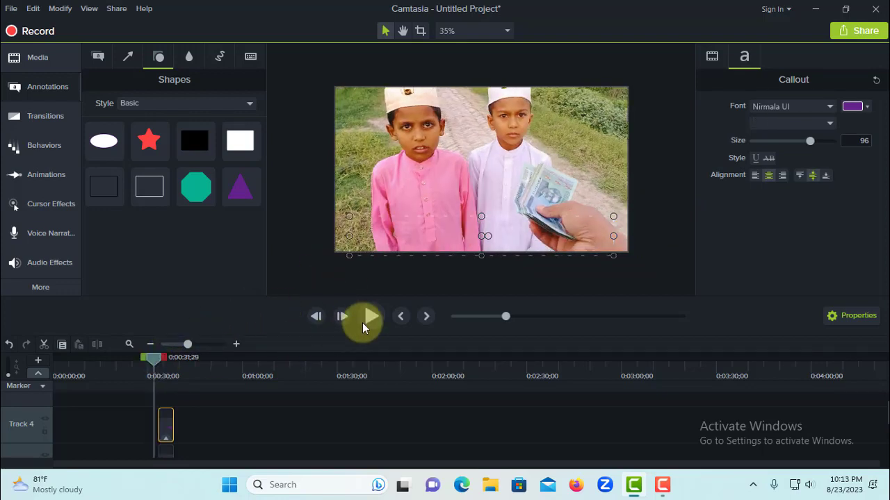
key(space)
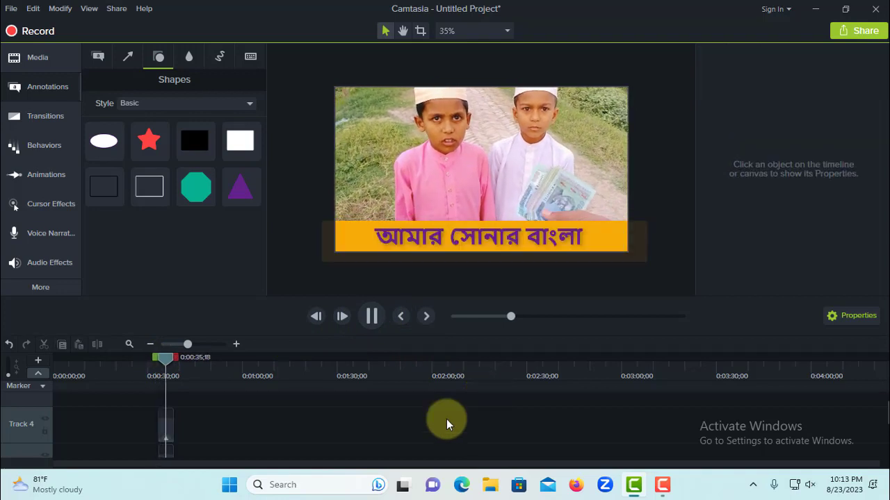
click(371, 316)
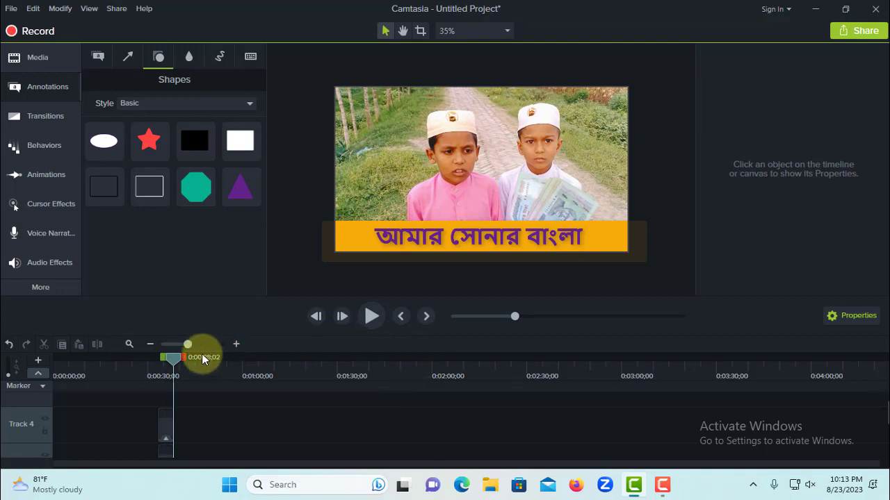
Step: Apply the Jump And Fall behavior to the Bengali text callout on Track 4
click(412, 252)
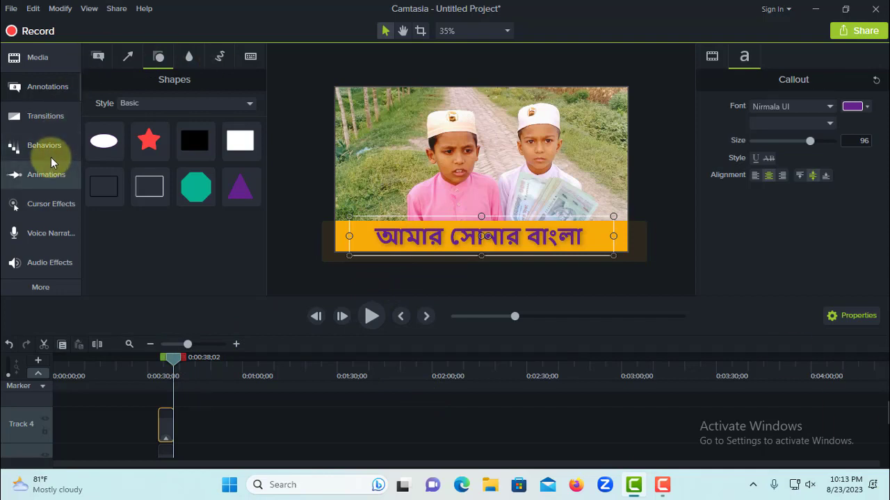
click(38, 145)
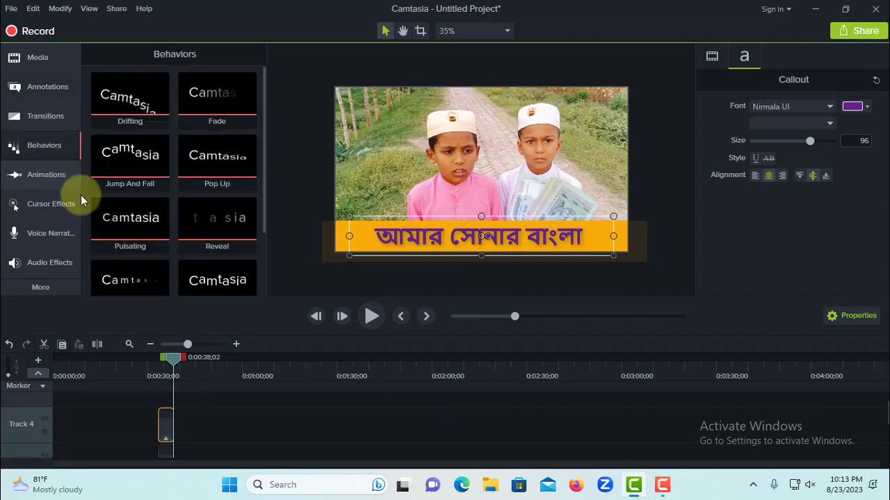
drag(175, 357, 147, 357)
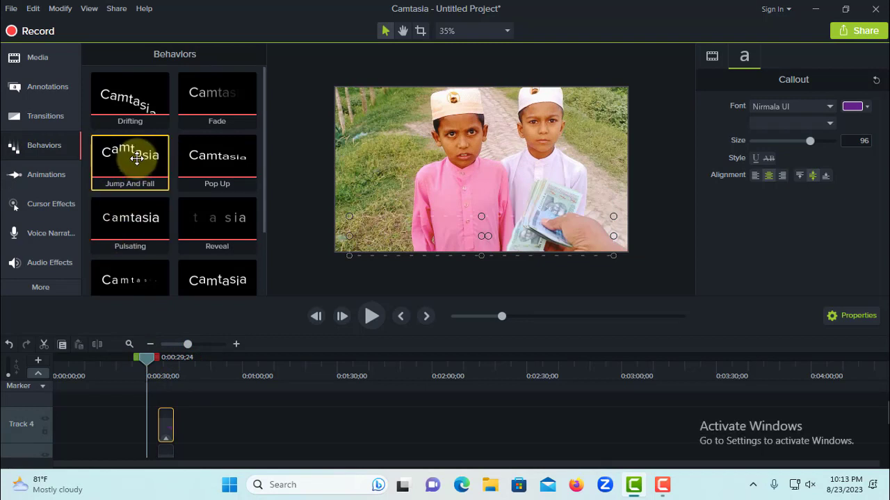
drag(137, 158, 167, 417)
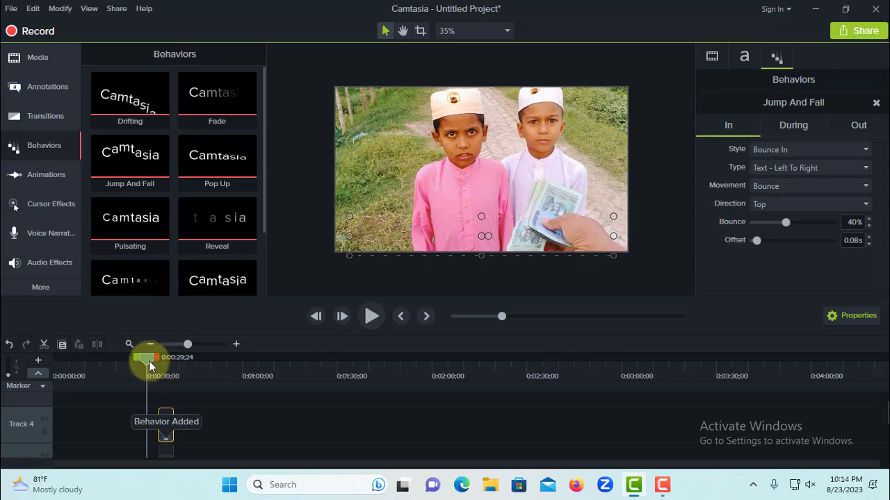
Step: Preview the caption's animation from 0:00:31;01 and return the playhead to 0:00:28;28
drag(149, 360, 153, 363)
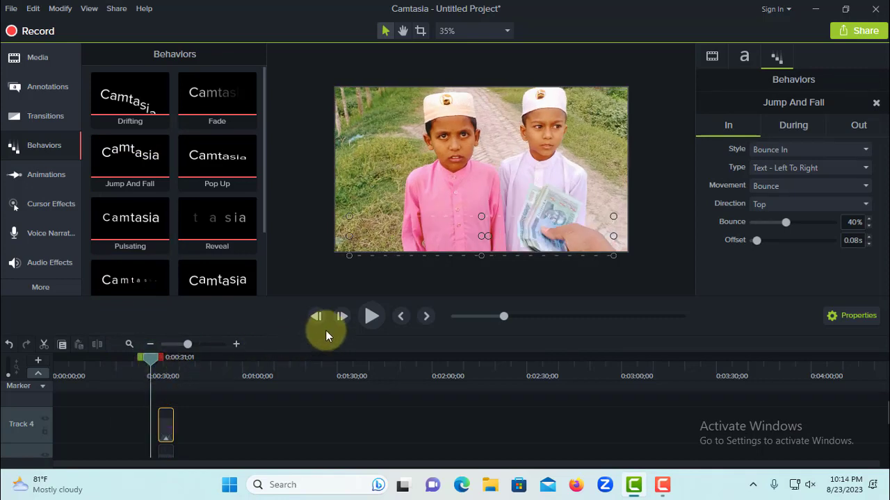
click(372, 316)
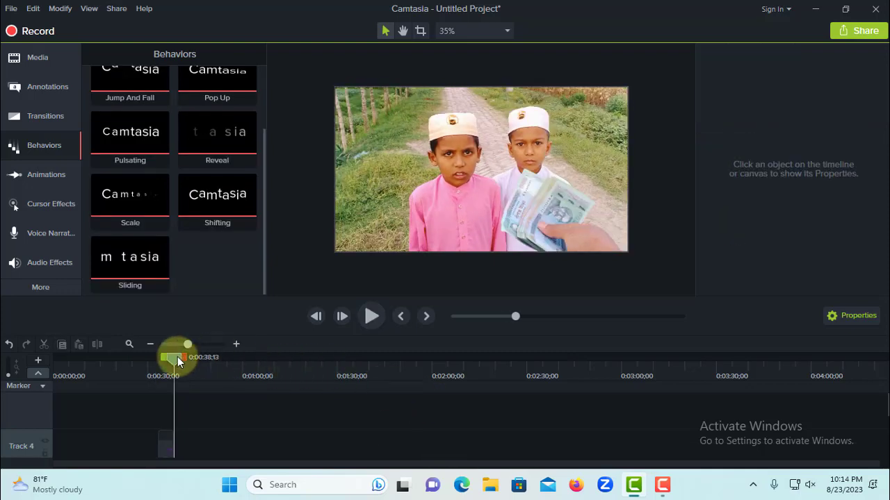
drag(177, 356, 147, 363)
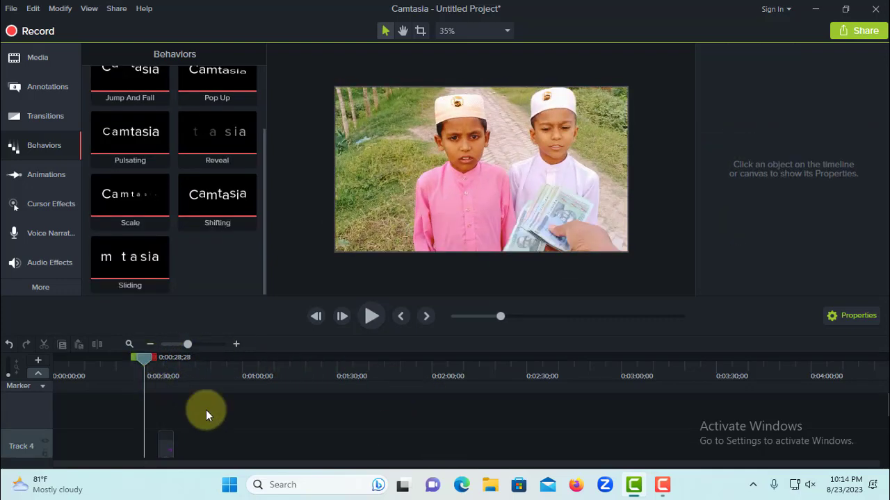
Step: Stretch the orange shape clip on Track 3 so it runs from 0:00:00;00 to about 0:02:37
scroll(267, 424, down, 3)
scroll(292, 423, up, 1)
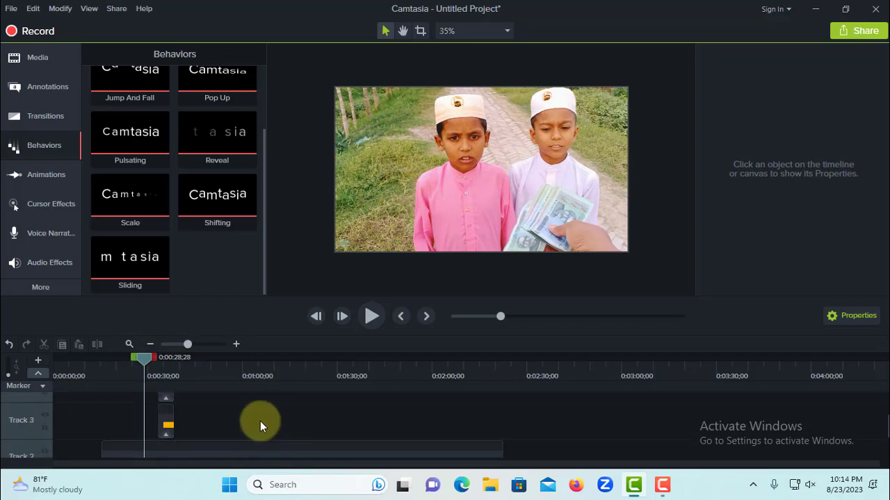
click(168, 422)
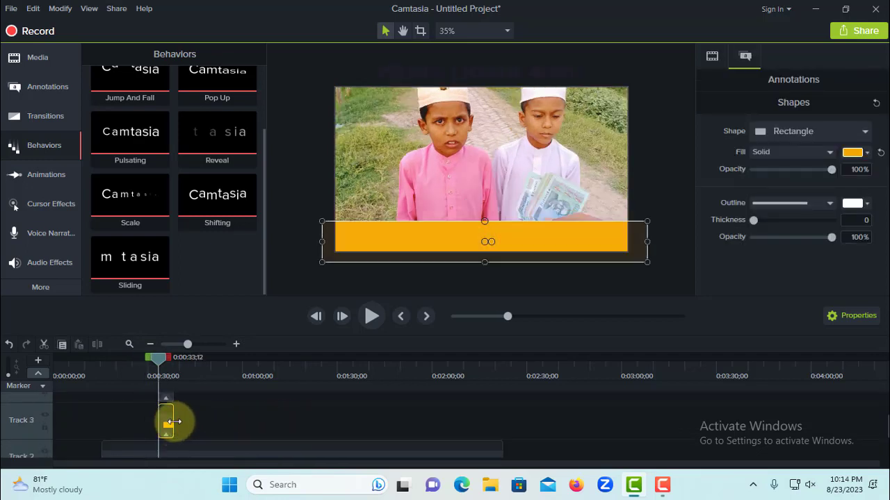
drag(174, 421, 288, 425)
drag(536, 429, 549, 429)
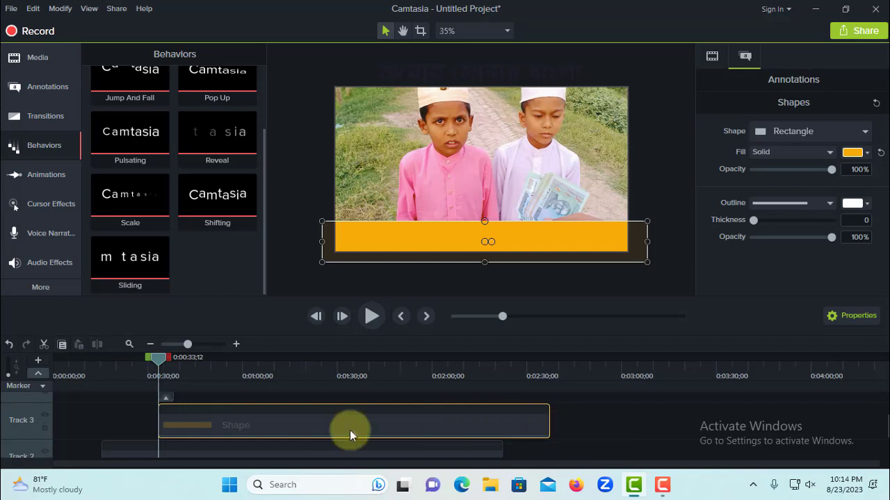
drag(159, 424, 53, 424)
Step: Stretch the text clip on Track 4 to start at 0:00:00;00 with a duration of 0:02:37;13
scroll(277, 436, up, 2)
click(169, 418)
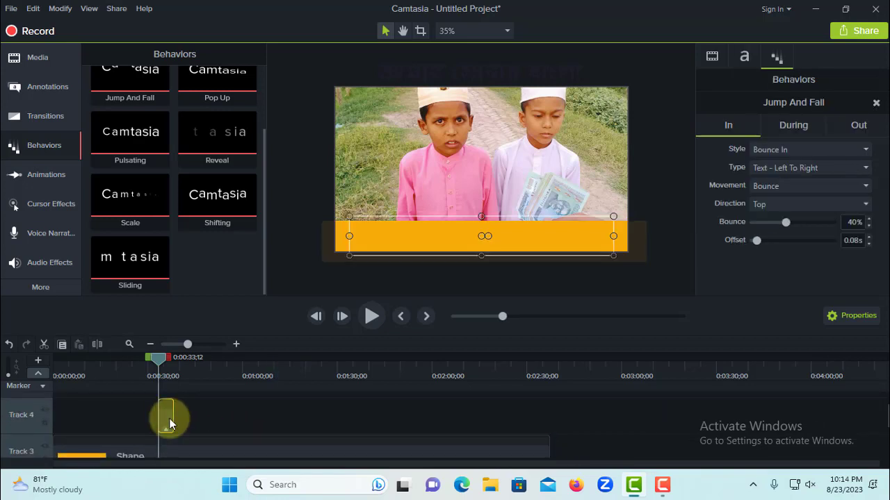
drag(173, 418, 545, 427)
drag(159, 419, 20, 417)
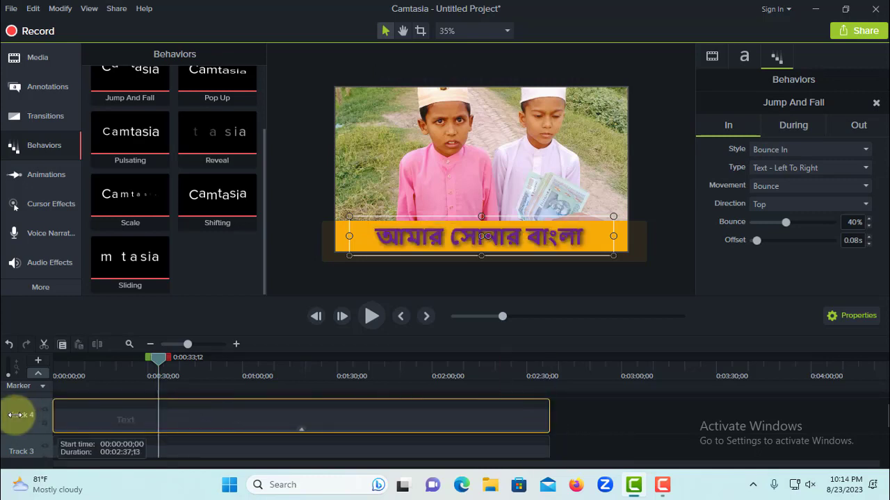
Step: Play the timeline from the beginning to preview the animated caption, and pause at 0:00:09;03
drag(159, 358, 10, 362)
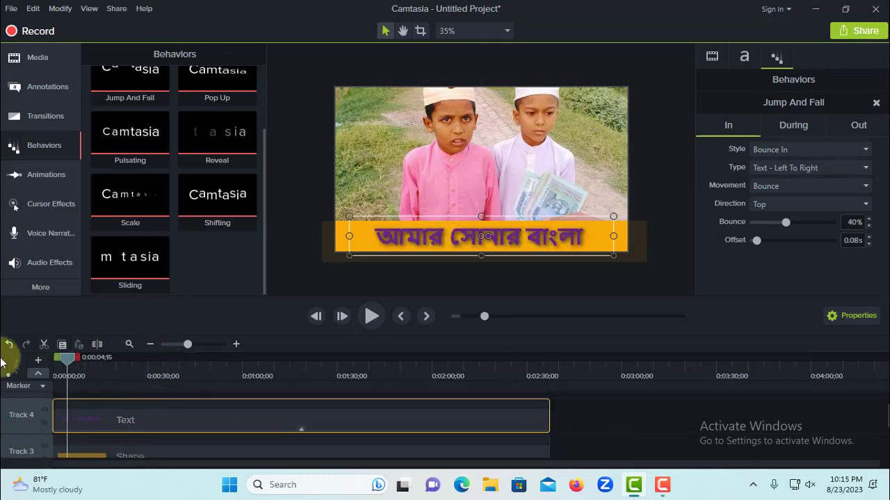
click(382, 318)
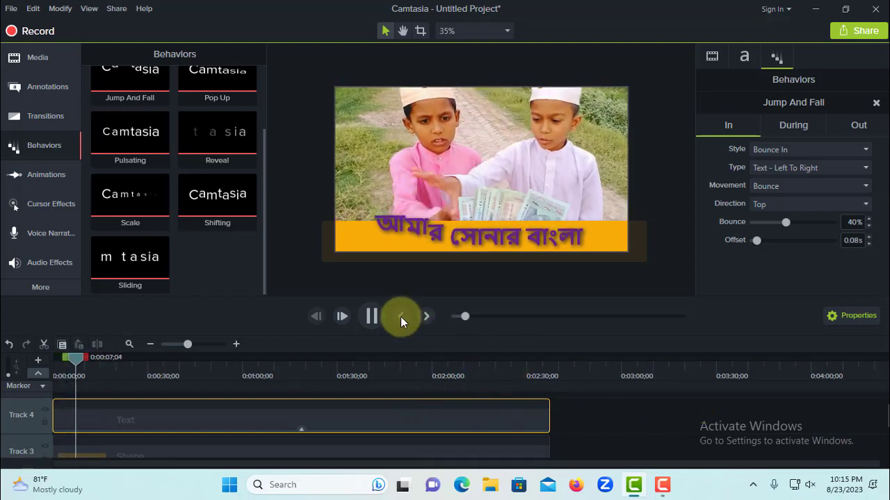
click(371, 316)
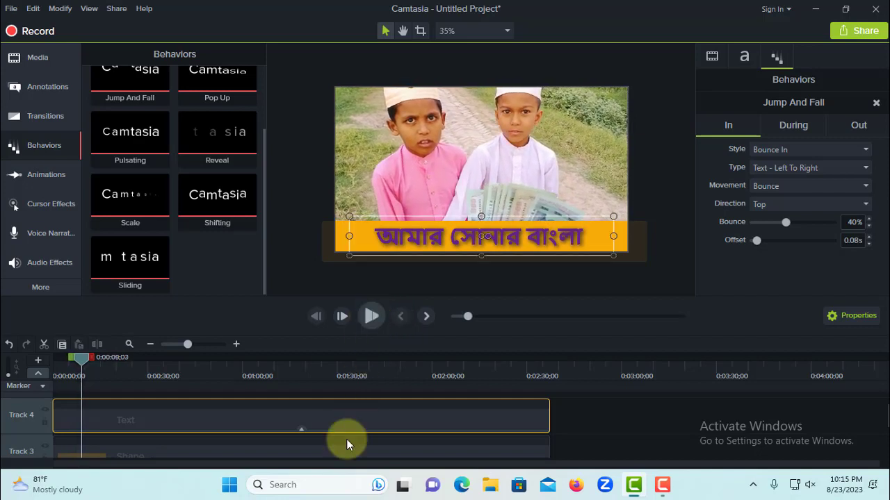
scroll(346, 439, up, 1)
scroll(479, 430, down, 3)
scroll(479, 430, up, 3)
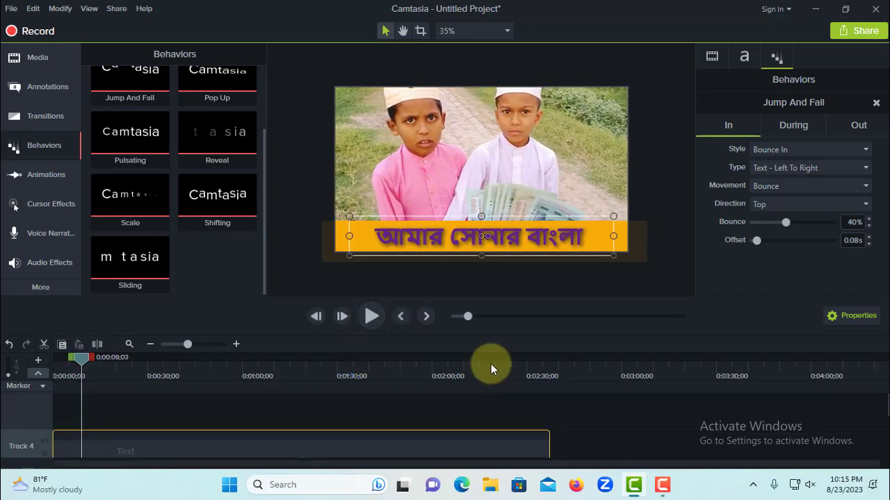
scroll(486, 424, down, 1)
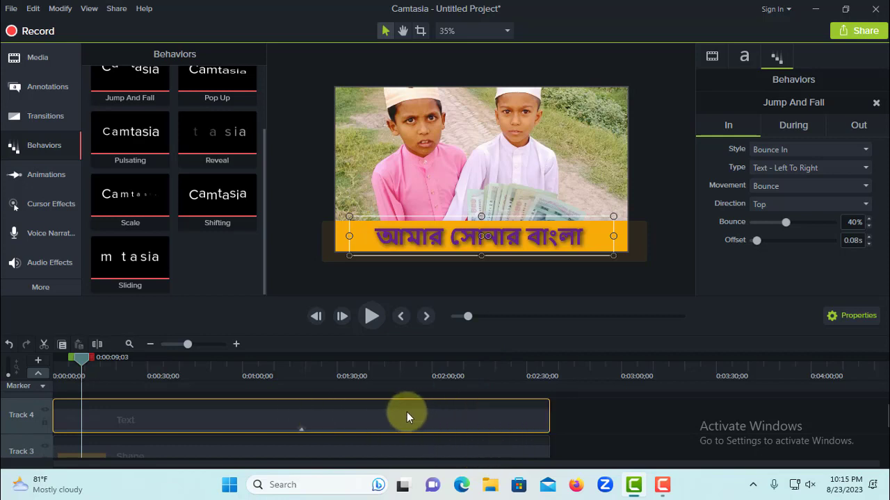
Step: Shorten the text clip and the orange shape clip so both end just past 0:01:00
drag(549, 417, 252, 419)
scroll(505, 448, down, 1)
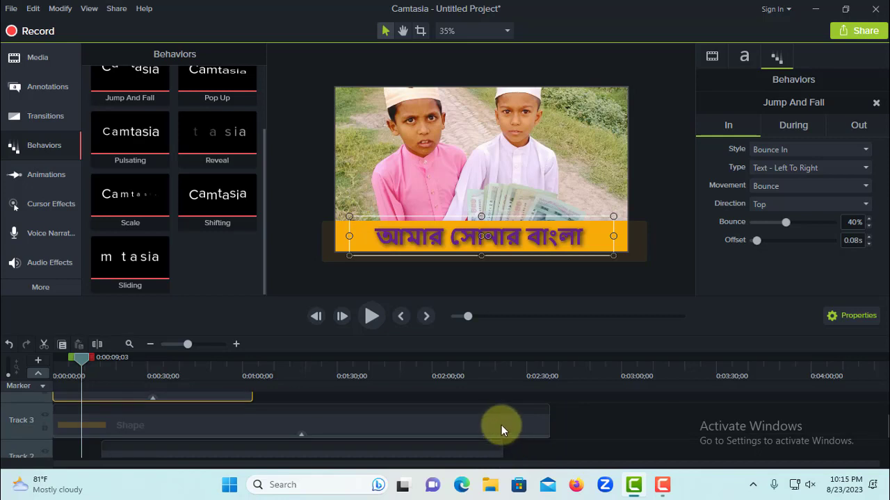
click(501, 424)
drag(548, 425, 256, 420)
scroll(376, 426, up, 1)
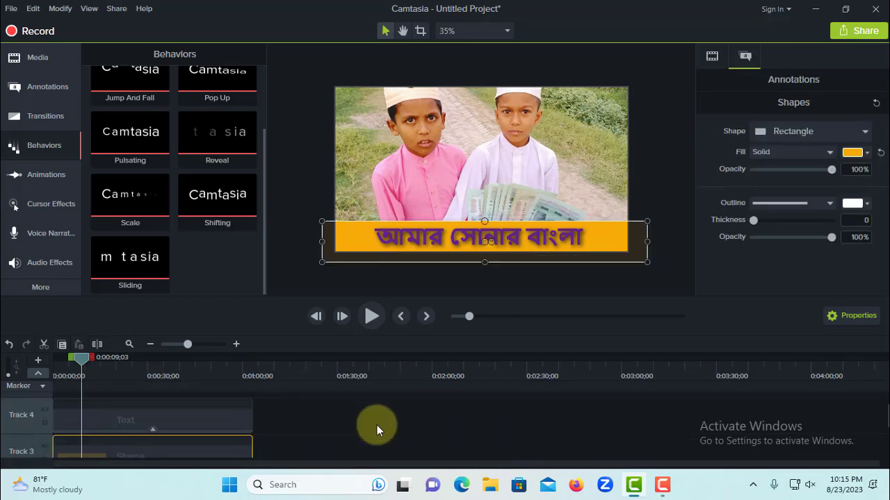
Step: Place a plain text callout over the boy in white at 0:01:17;12
scroll(192, 159, up, 3)
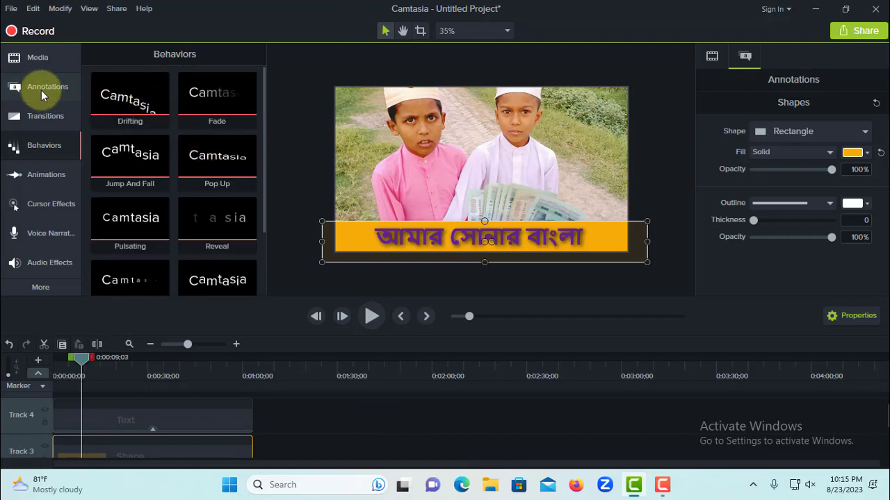
click(41, 89)
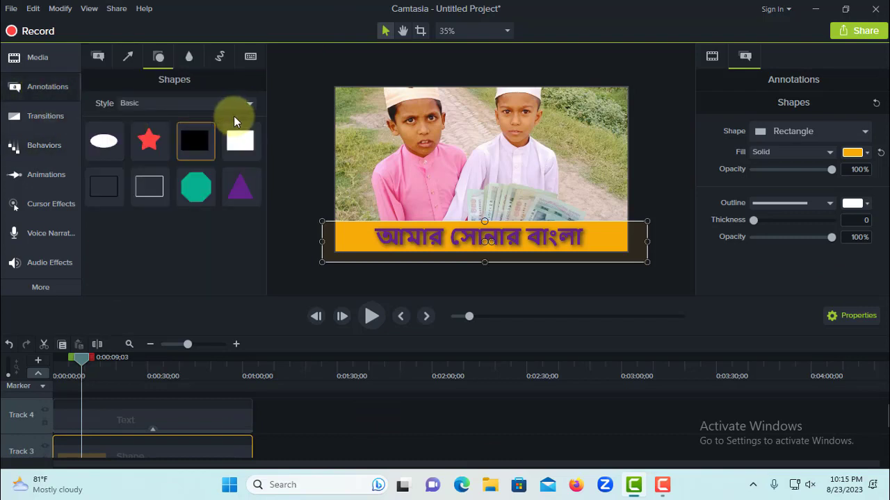
click(98, 58)
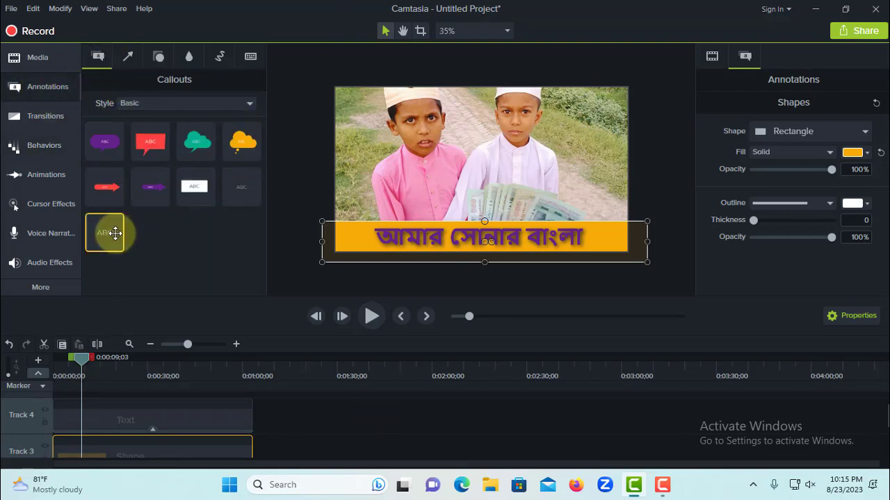
drag(81, 358, 293, 375)
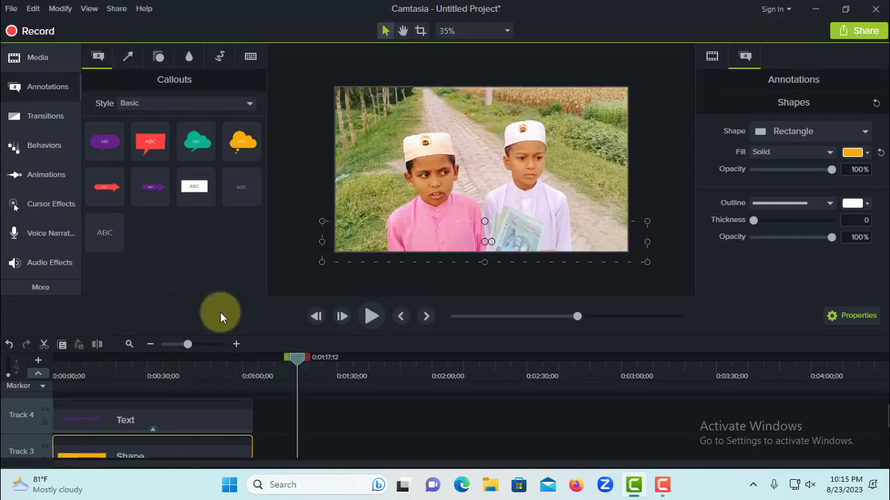
drag(104, 233, 440, 230)
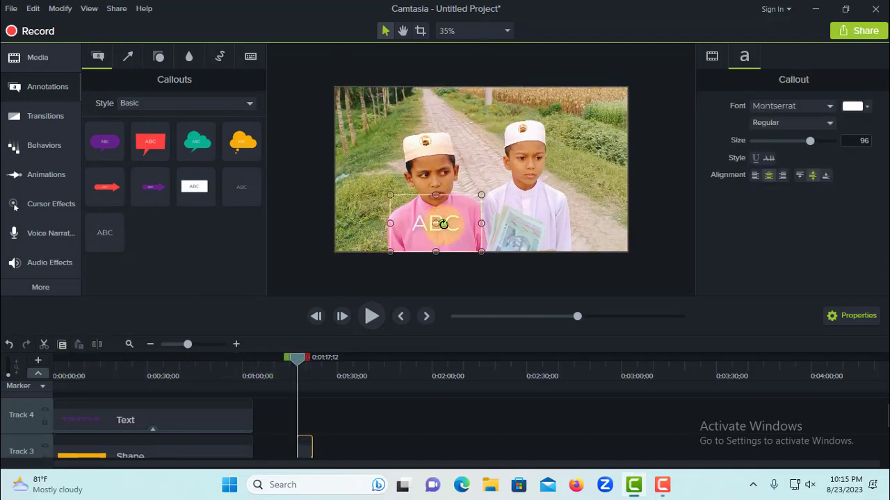
key(Delete)
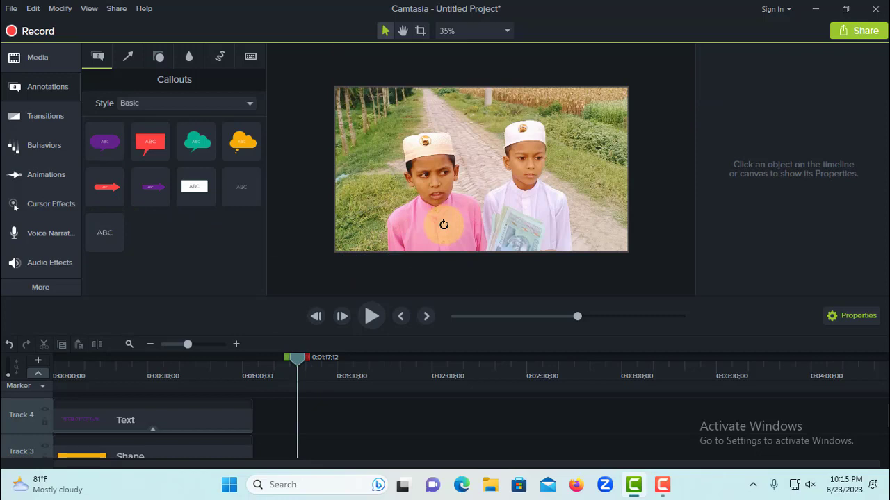
drag(108, 233, 543, 169)
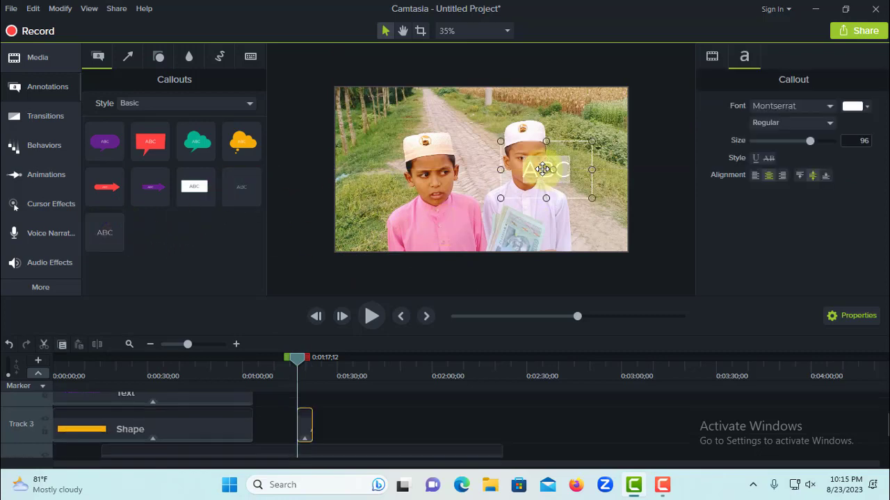
Step: Replace the new callout's placeholder text with the Bengali letter "আ"
text(অ আ)
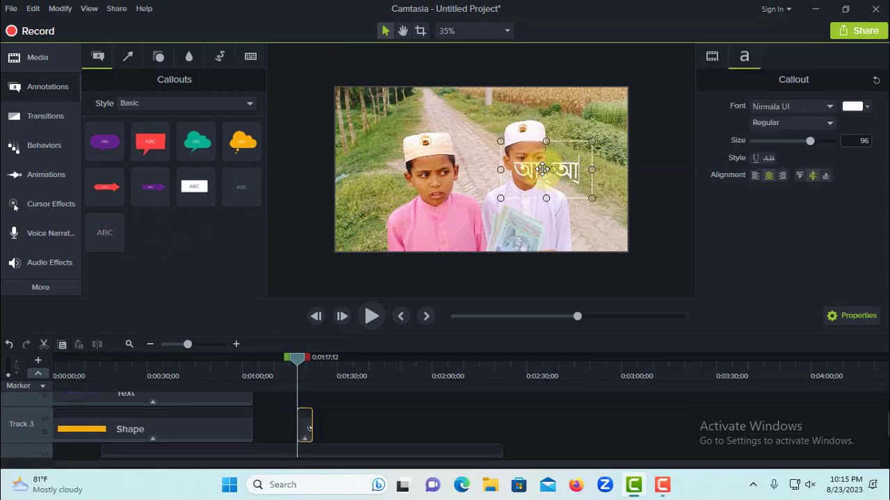
key(BackSpace)
key(BackSpace)
key(BackSpace)
text(কা)
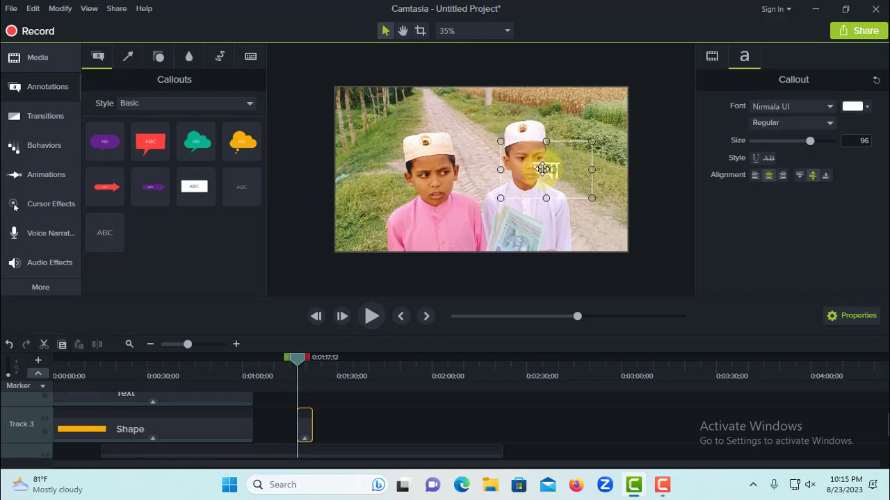
text(সাবব)
key(BackSpace)
key(BackSpace)
key(BackSpace)
key(BackSpace)
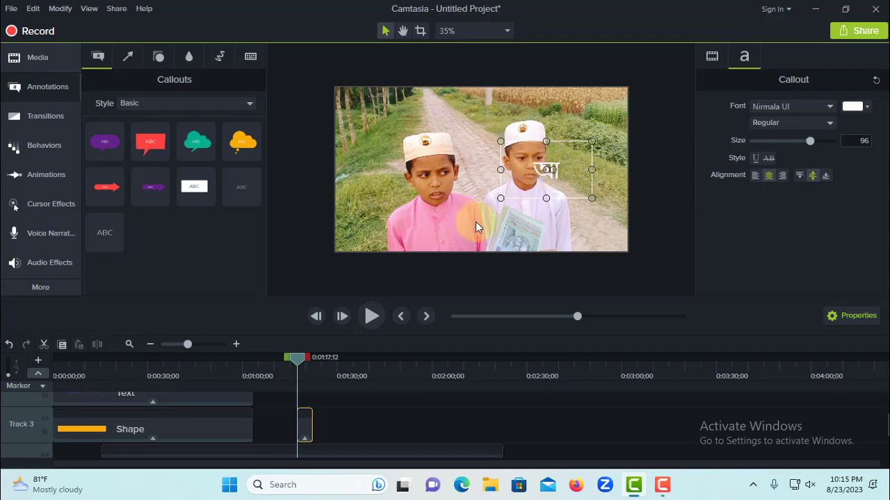
scroll(206, 426, up, 2)
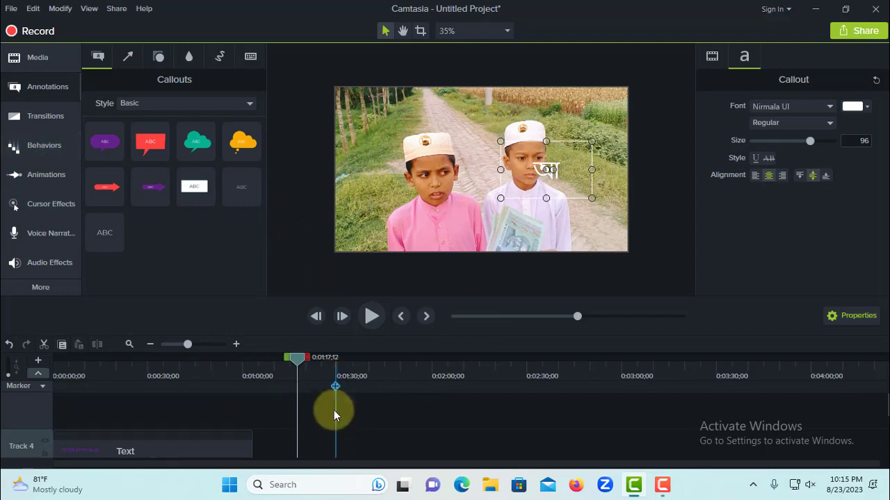
scroll(334, 410, down, 2)
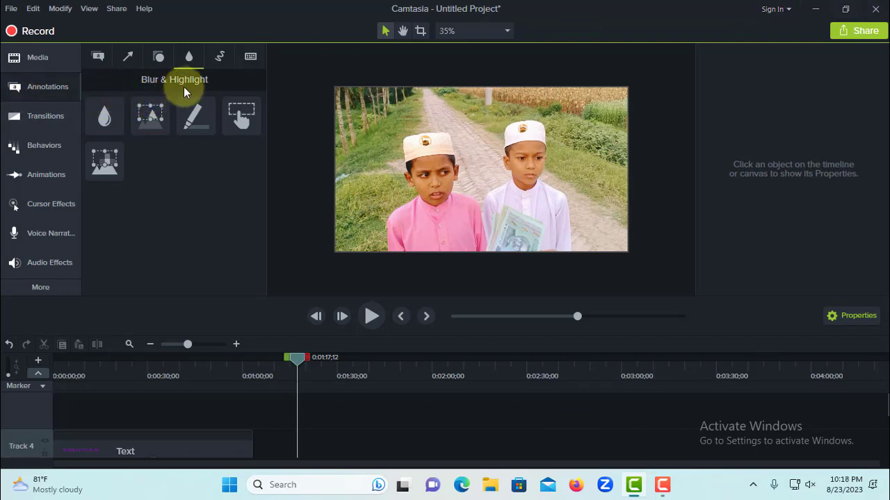
Step: Add a Blur annotation with intensity 100 near the video's upper-left corner at 0:01:17;12, move it slightly down and adjust its lower edge
click(105, 120)
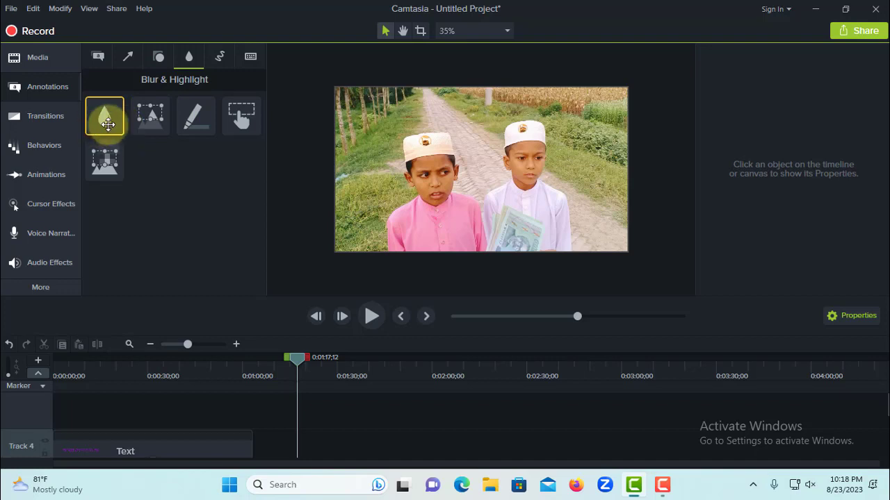
mouse_move(108, 124)
mouse_down()
mouse_move(294, 133)
mouse_move(377, 119)
mouse_up()
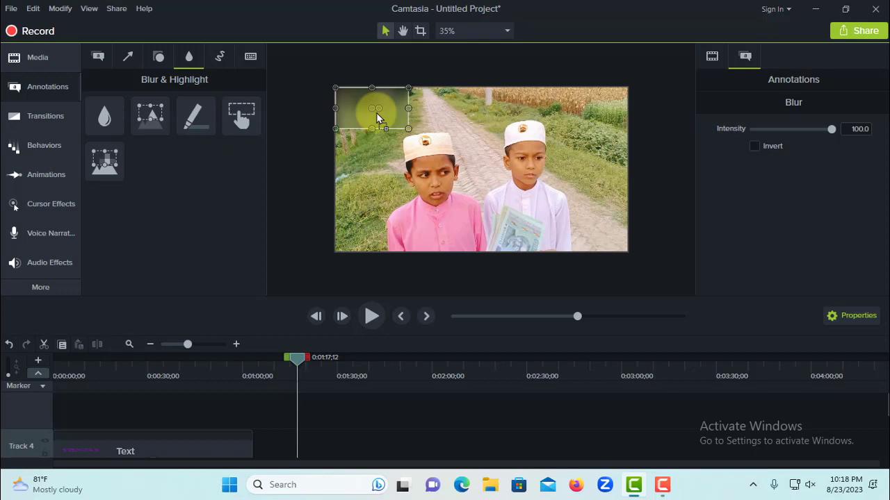
drag(377, 113, 376, 124)
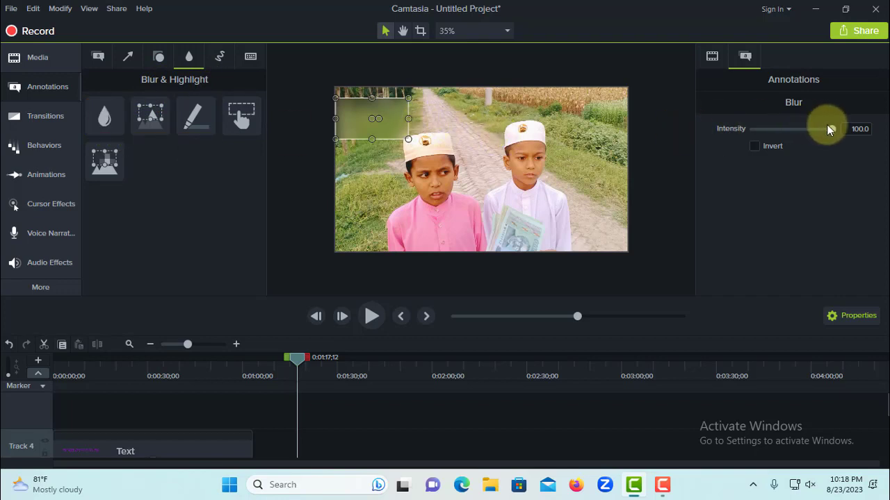
drag(830, 129, 857, 129)
mouse_move(371, 138)
mouse_down()
mouse_move(369, 114)
mouse_move(373, 149)
mouse_move(384, 129)
mouse_up()
click(371, 131)
click(371, 132)
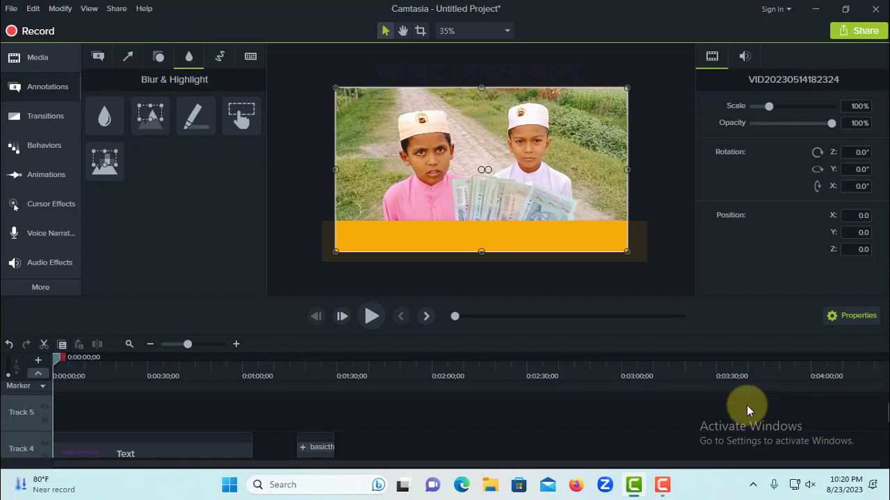
Step: Add the basicthird-01 lower third from the library's Motion Graphics - Lower Thirds folder to the start of Track 5
click(19, 59)
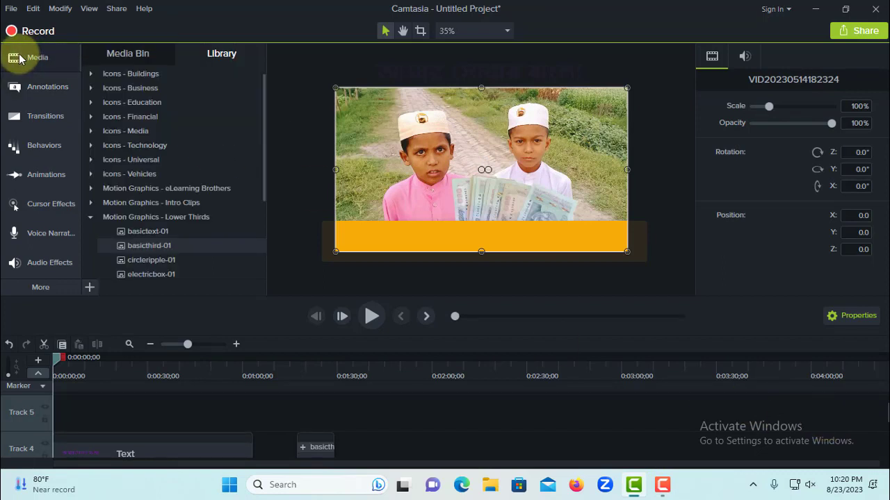
click(20, 58)
click(35, 56)
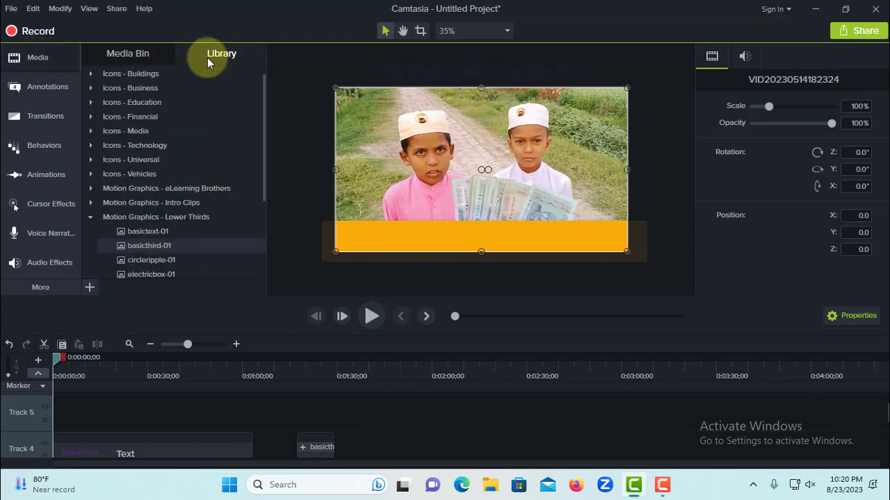
scroll(184, 262, down, 1)
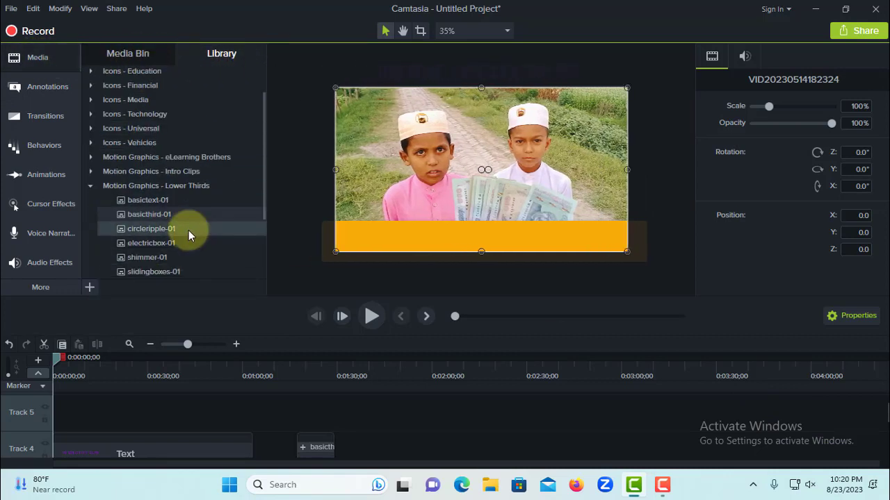
scroll(189, 230, up, 1)
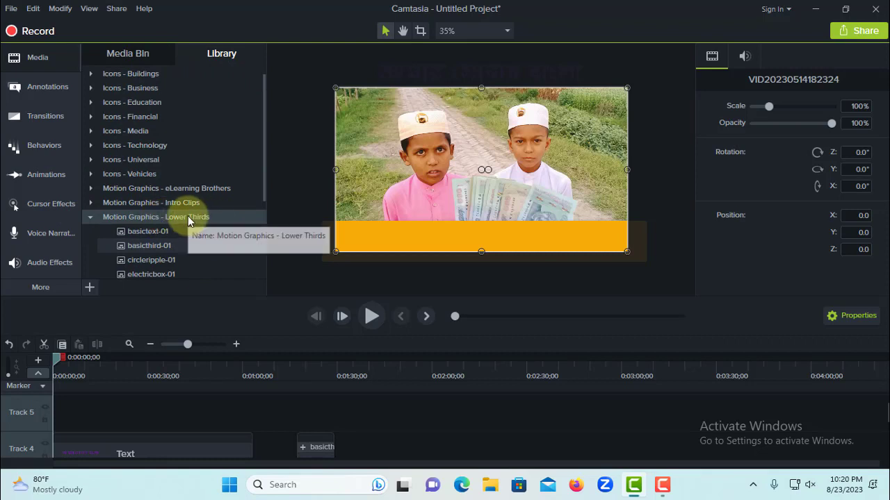
click(91, 219)
click(91, 218)
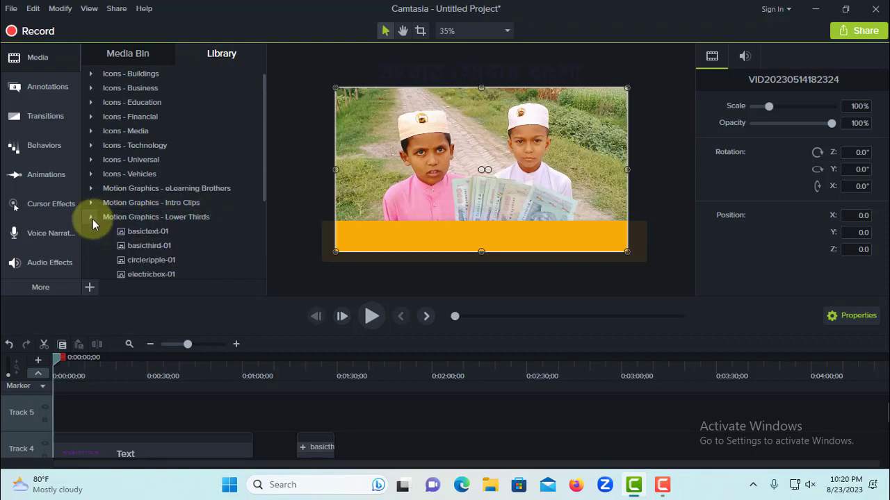
scroll(182, 225, down, 2)
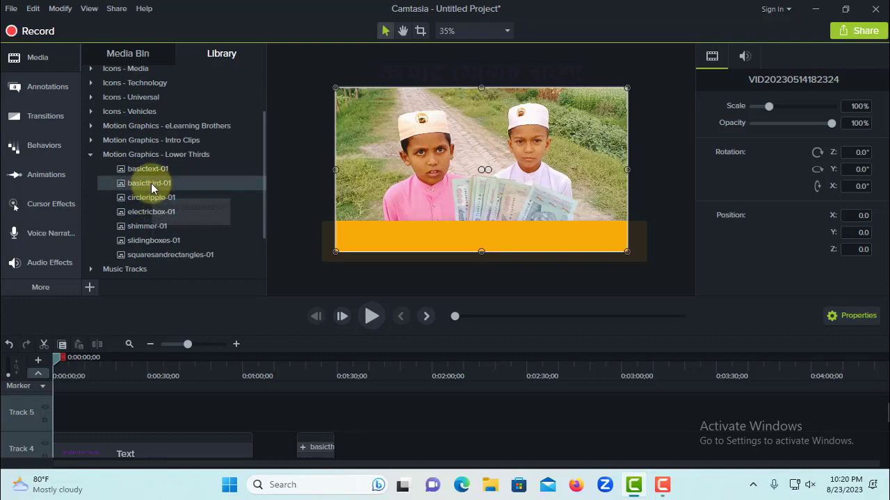
drag(151, 182, 22, 422)
Step: Scale the basicthird-01 lower third down to about 87% from its lower-left corner and replay it from the start
click(375, 317)
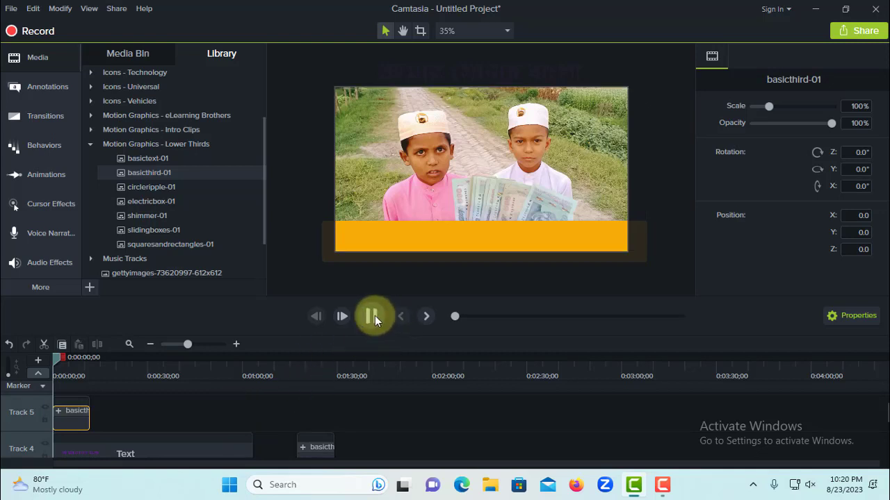
click(309, 251)
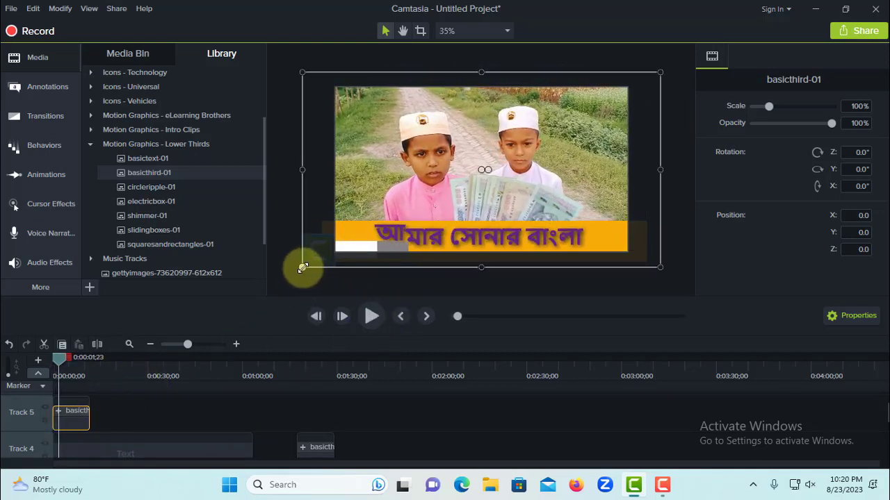
drag(302, 266, 349, 242)
drag(68, 366, 40, 367)
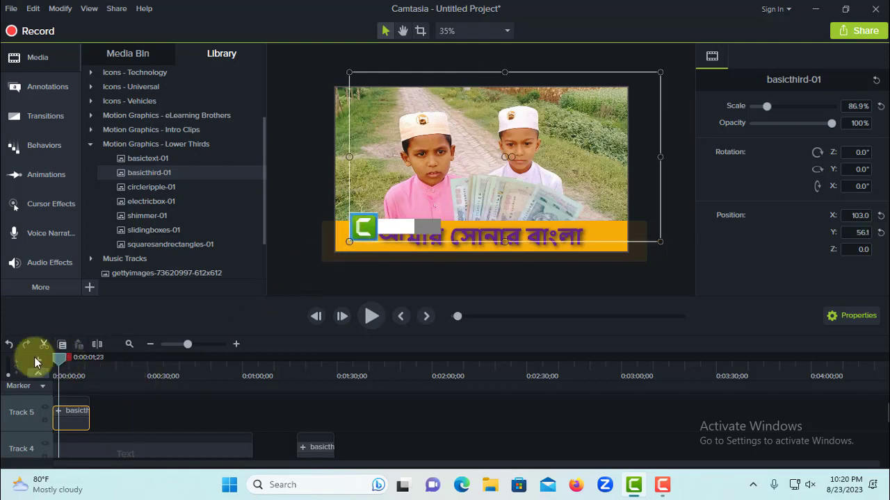
click(372, 317)
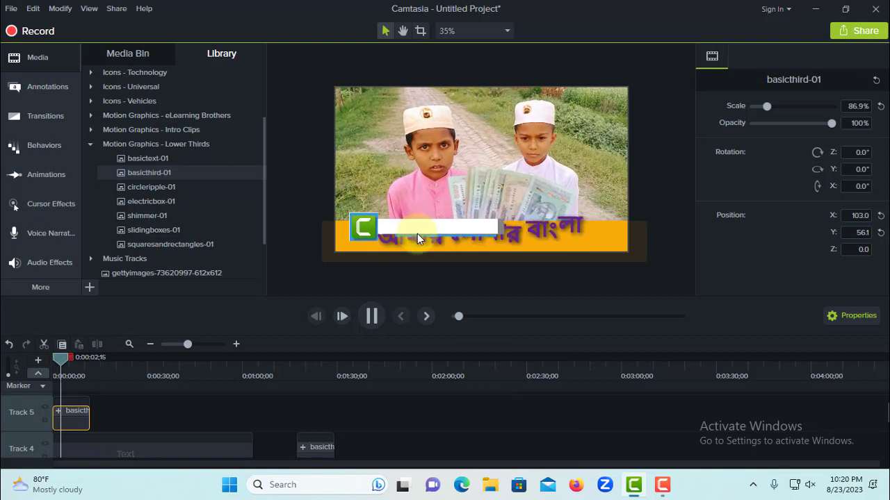
Step: Replace the lower third's "TECHSMITH CAMTASIA" text with "subscsribe my channel" in purple and play it back from the start
click(400, 226)
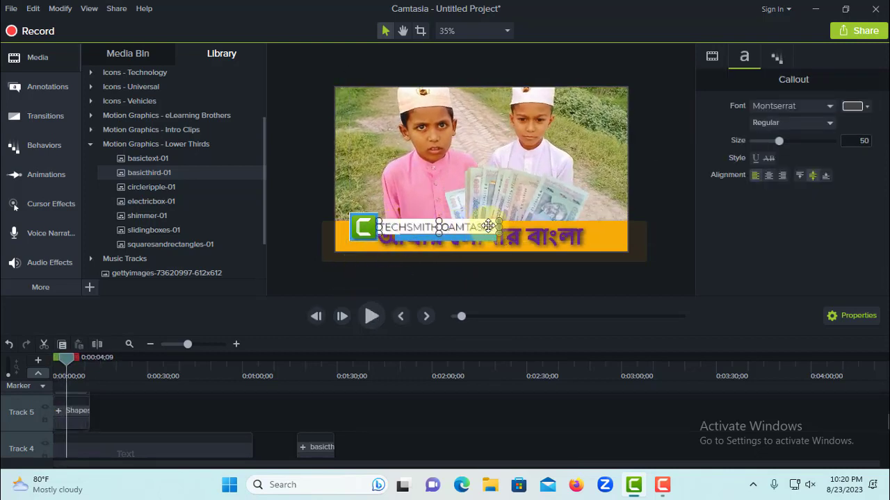
key(Delete)
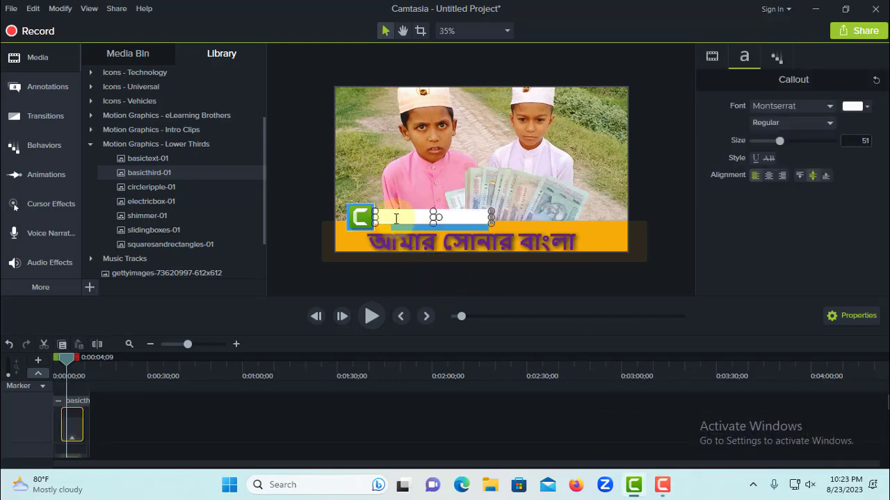
text(Subsccribe to channel)
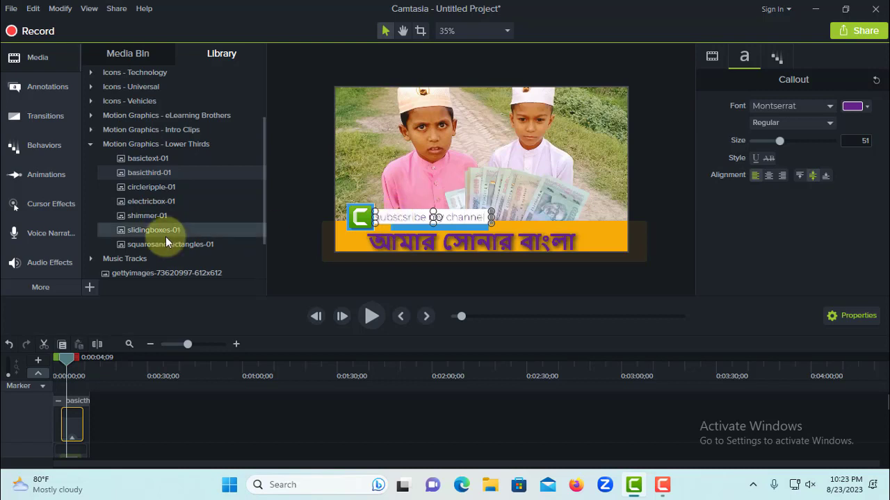
drag(64, 357, 46, 361)
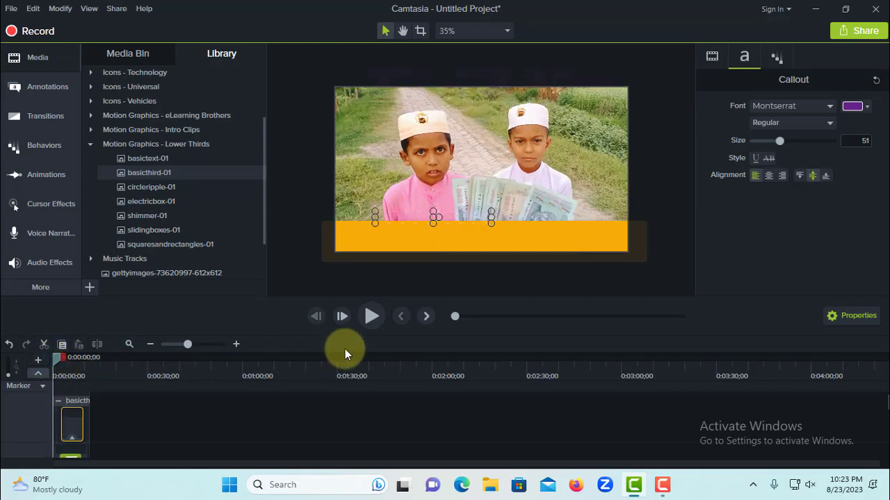
click(372, 316)
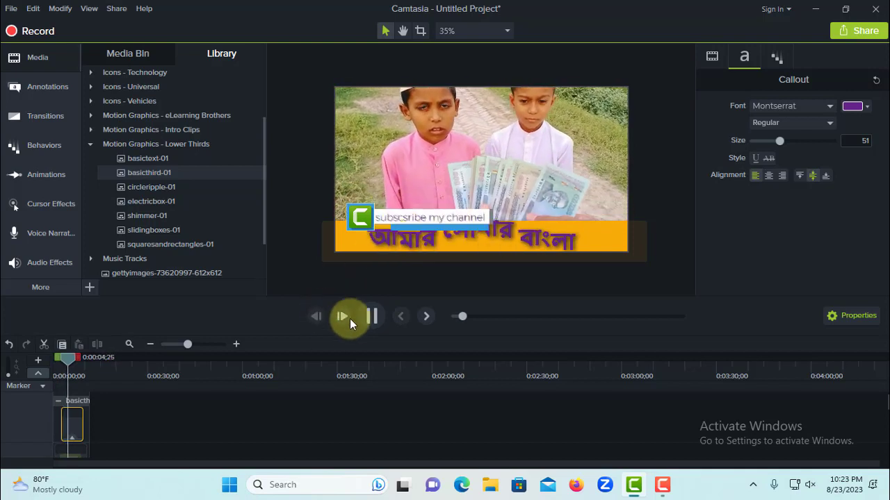
click(372, 317)
Step: Move the Camtasia logo up off the lower third's blue square, delete the logo and select the square
click(360, 218)
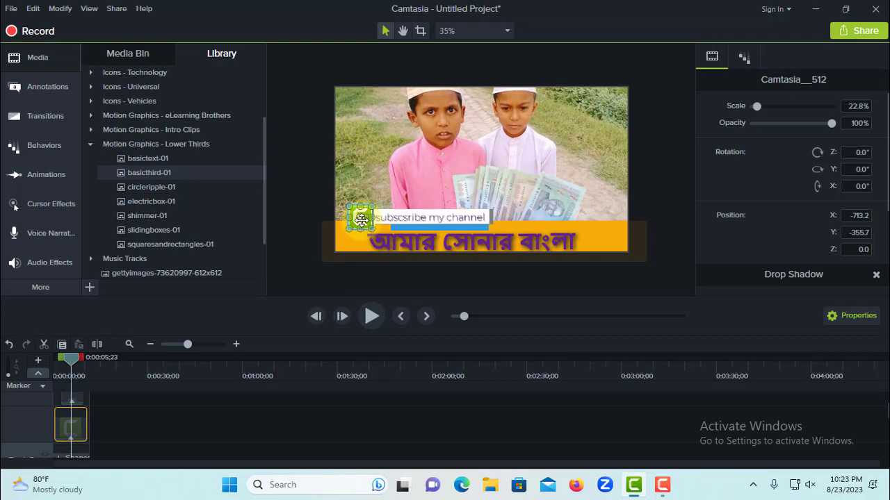
drag(360, 218, 374, 186)
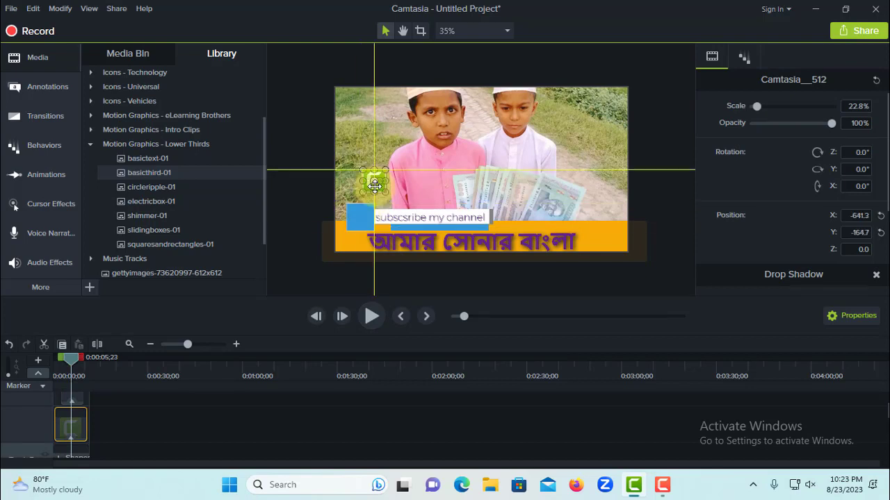
click(362, 210)
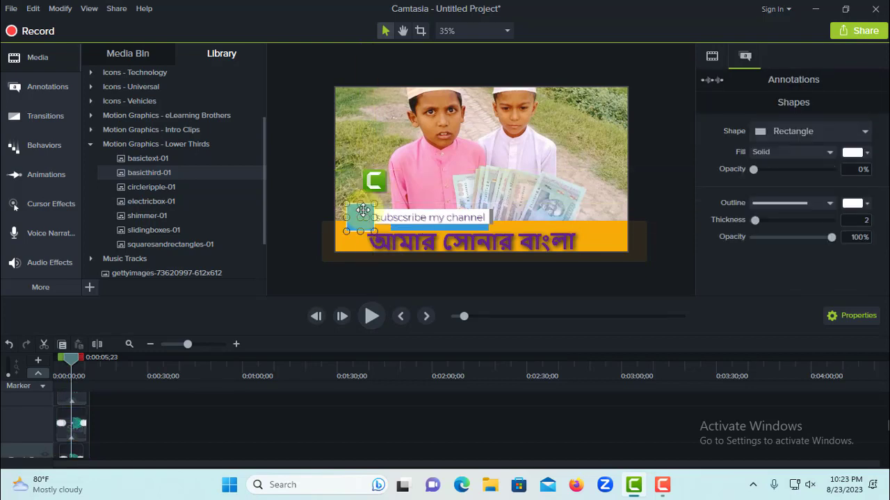
click(374, 186)
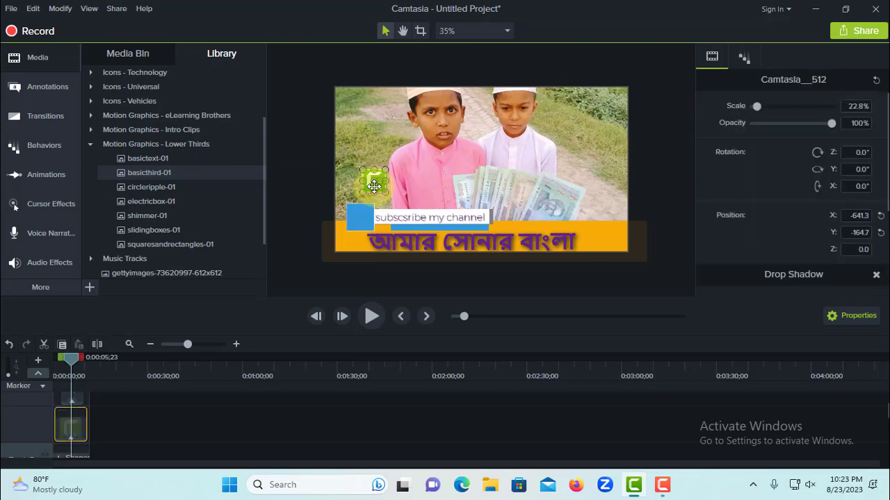
key(Delete)
click(362, 217)
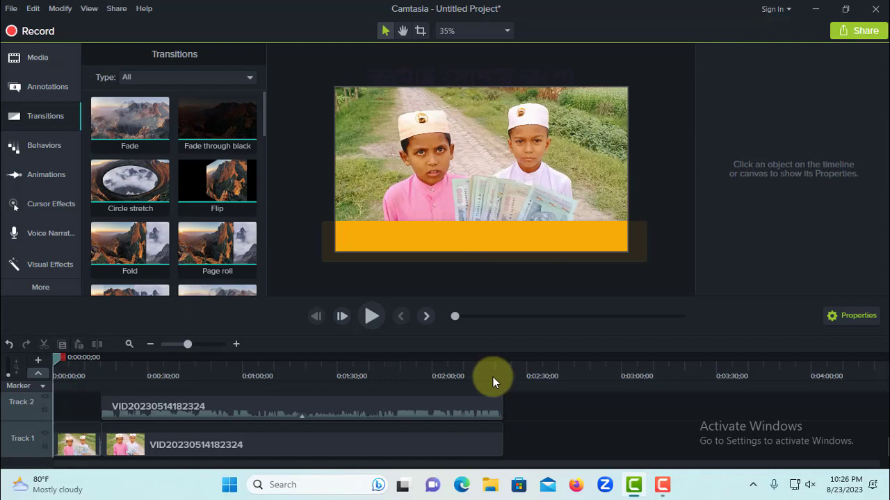
Step: Add the Ripple transition at the cut between the two video clips on Track 1
click(40, 118)
click(39, 118)
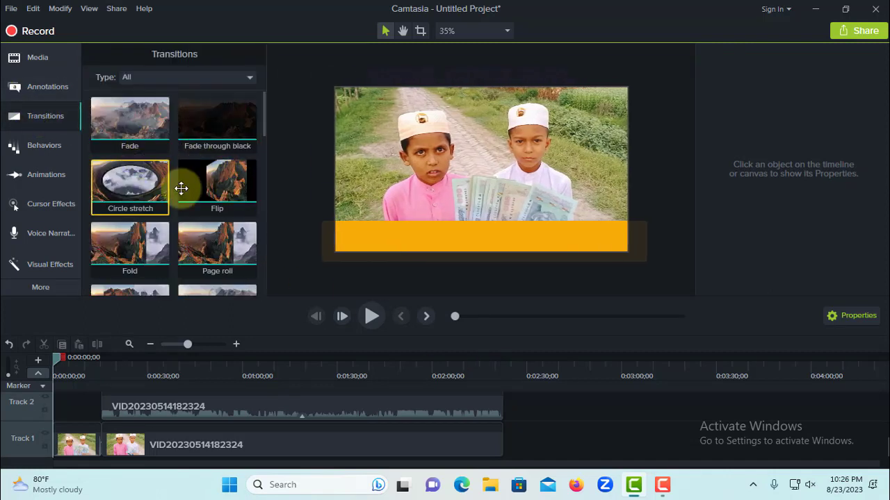
scroll(202, 194, down, 1)
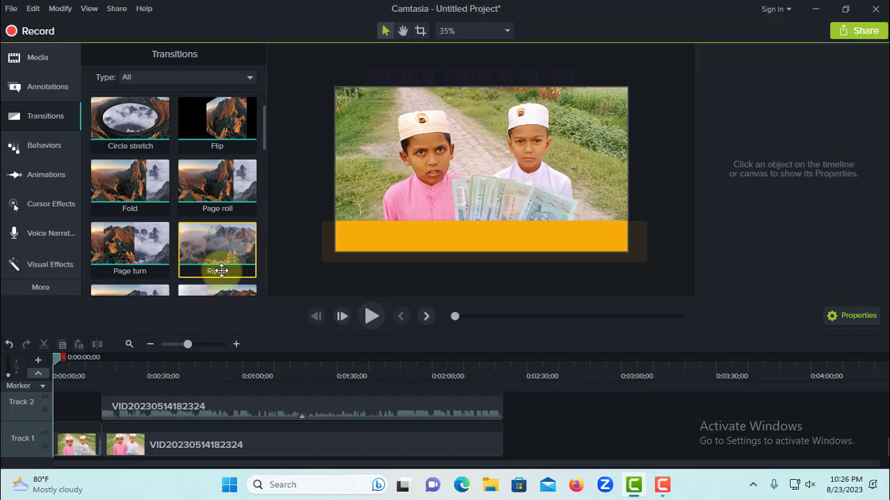
drag(217, 241, 131, 437)
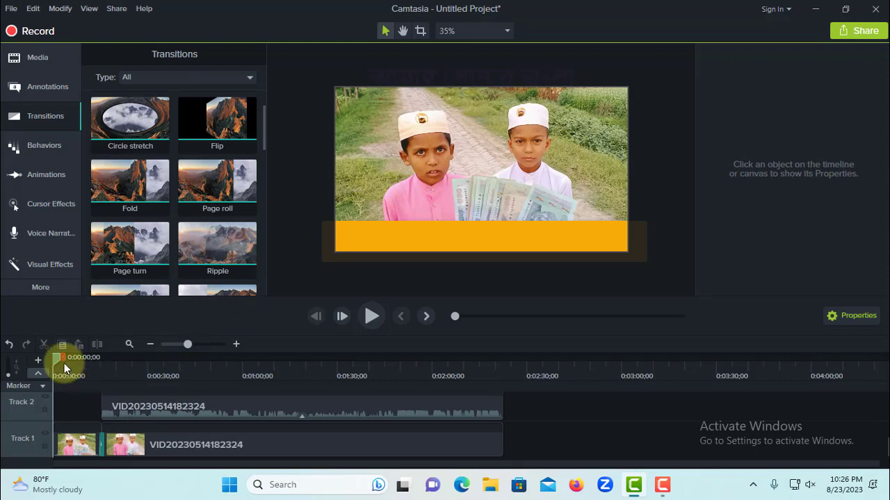
Step: Play the video twice across the cut between the Track 1 clips to check the Ripple transition
drag(55, 360, 100, 371)
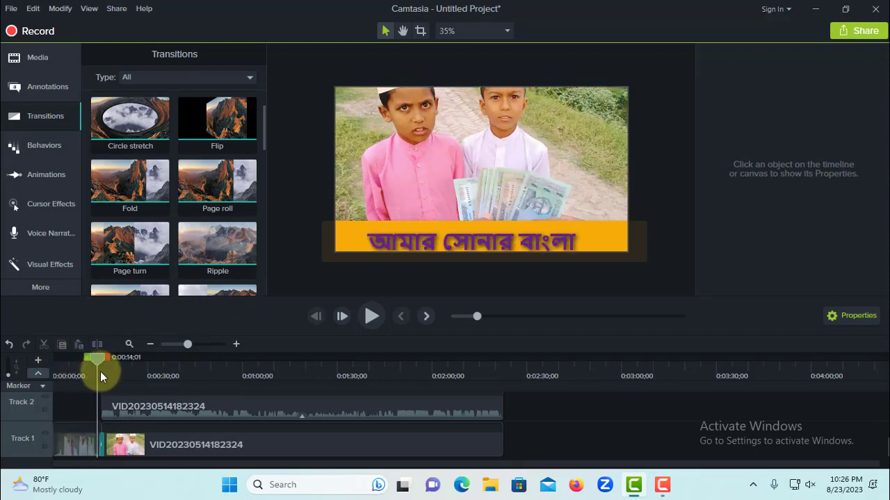
click(378, 319)
mouse_move(636, 480)
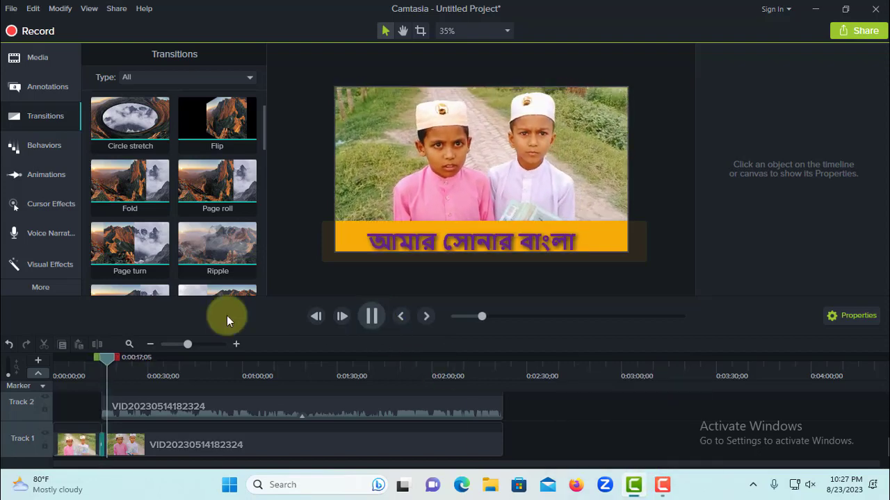
key(space)
drag(112, 365, 99, 366)
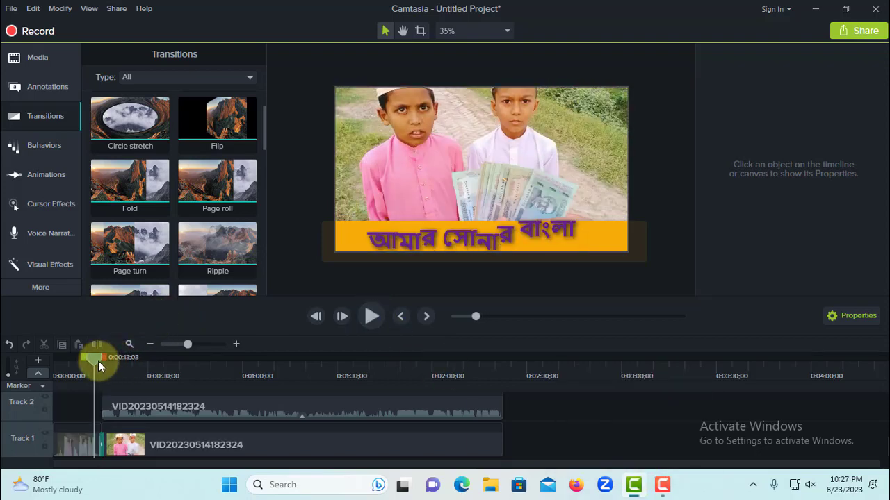
click(372, 321)
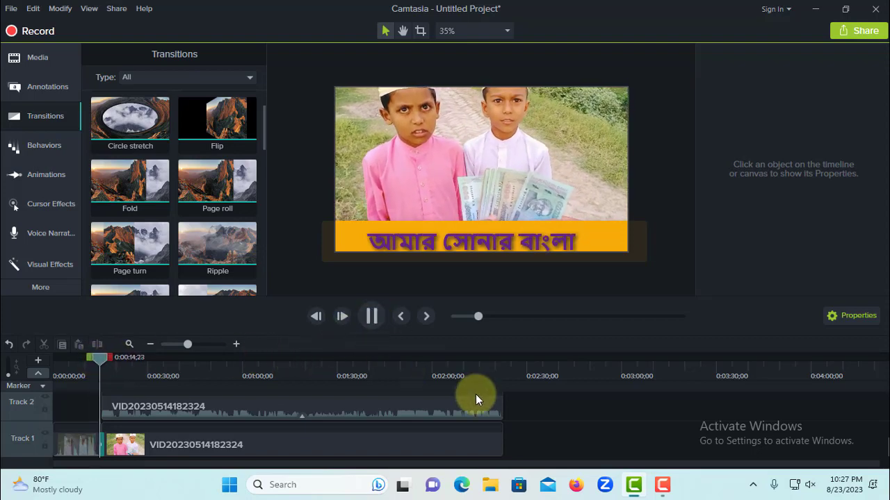
click(372, 316)
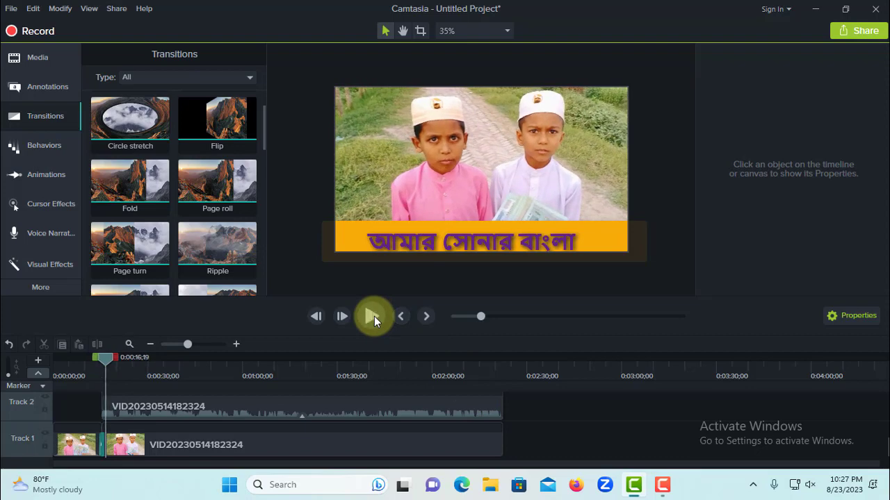
Step: Look through the remaining transition effects down to the end of the list
scroll(209, 236, down, 10)
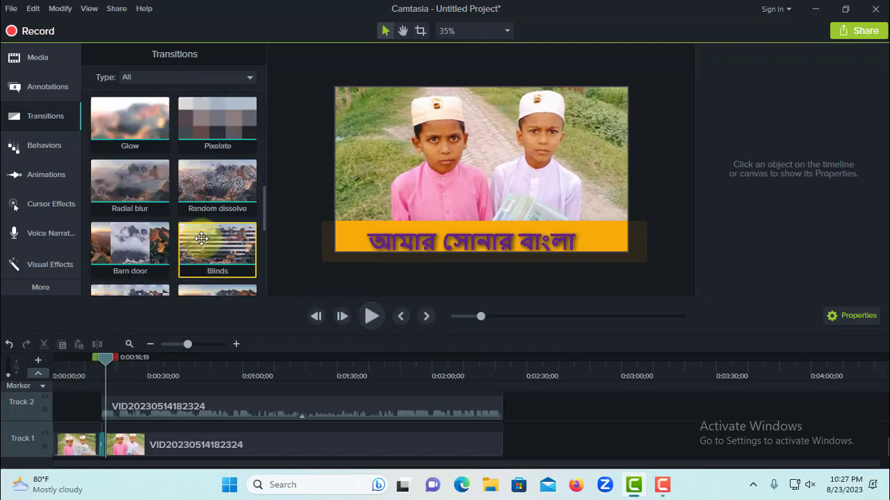
scroll(201, 238, up, 1)
scroll(201, 238, up, 1)
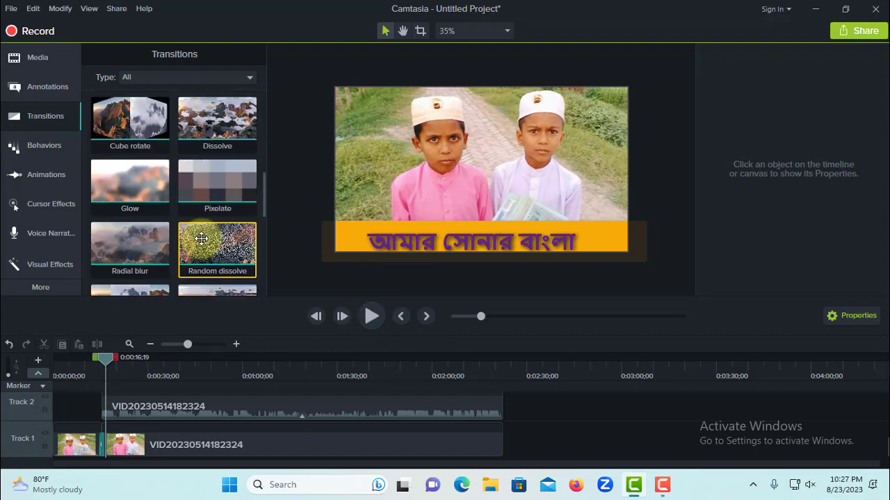
scroll(201, 239, down, 2)
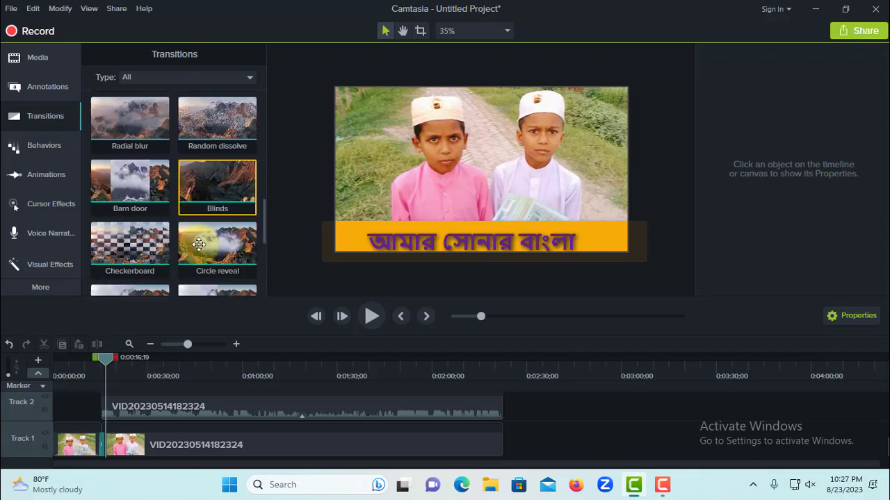
scroll(199, 244, down, 4)
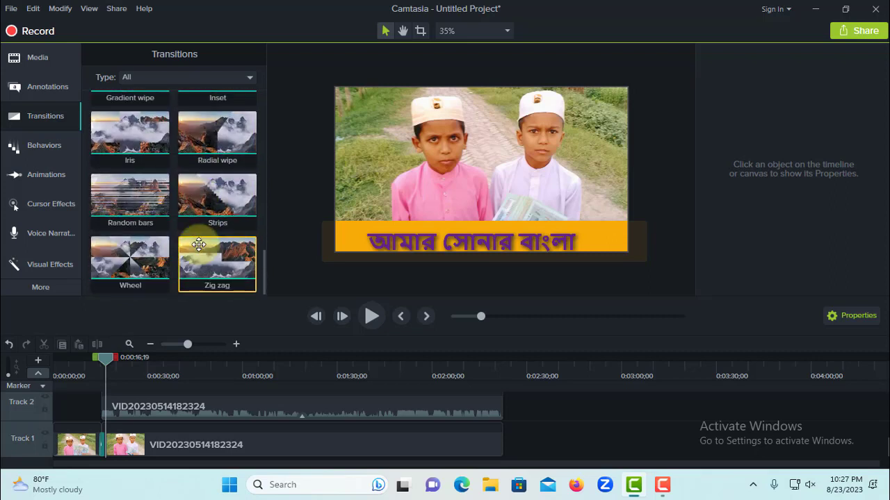